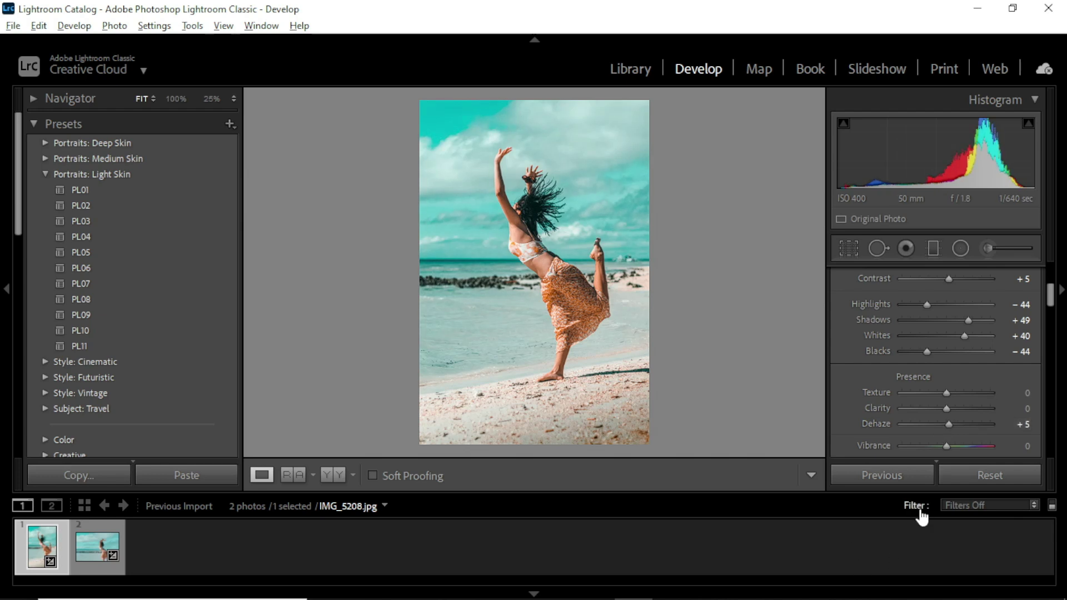
Cycle the Before & After views comparing the graded dancer photo with its original
{"action": "key", "text": "y"}
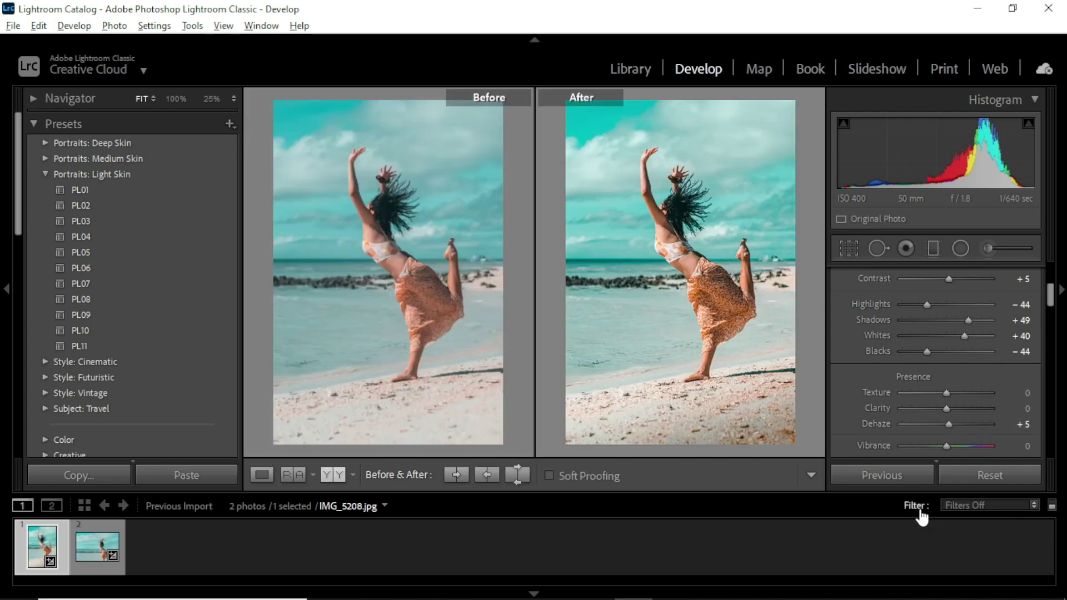
{"action": "key", "text": "y"}
{"action": "key", "text": "y"}
{"action": "key", "text": "y"}
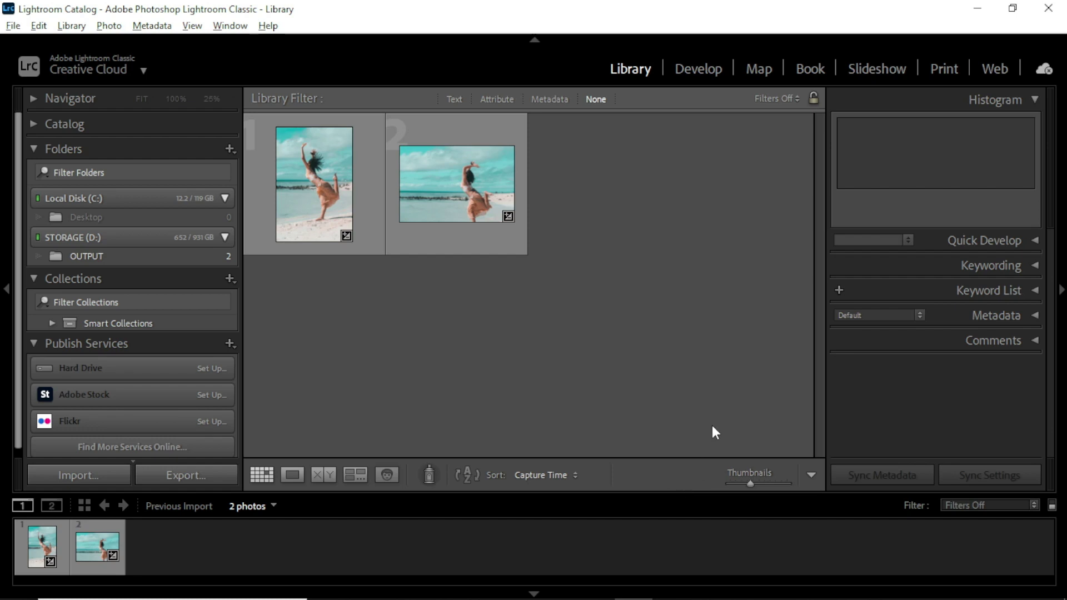
Select the vertical dancer photo in the Library grid and open it in Develop
{"action": "left_click", "coordinate": [326, 198]}
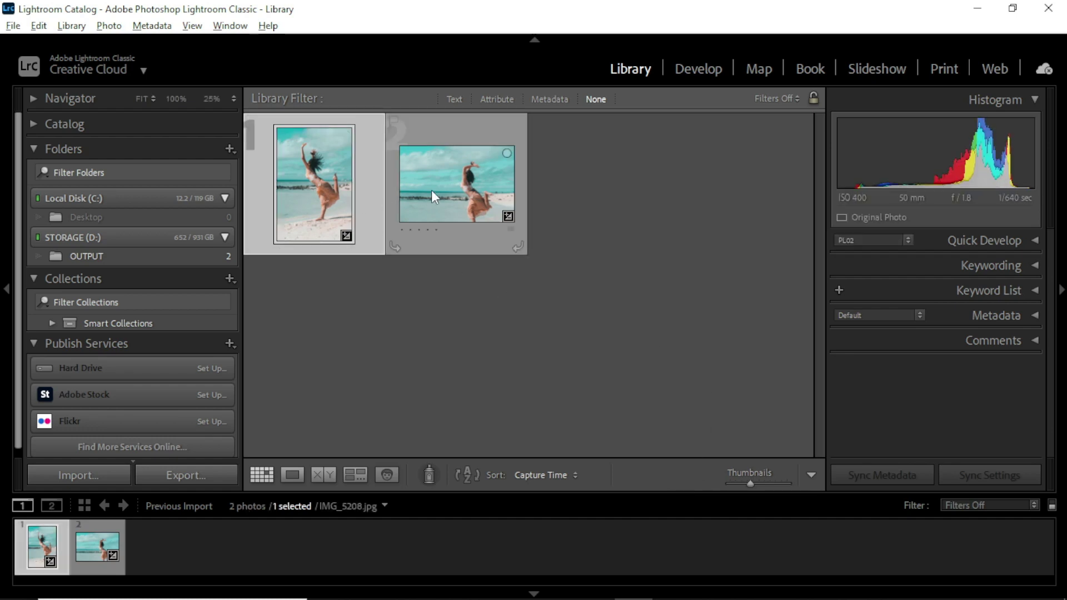
{"action": "left_click", "coordinate": [659, 215]}
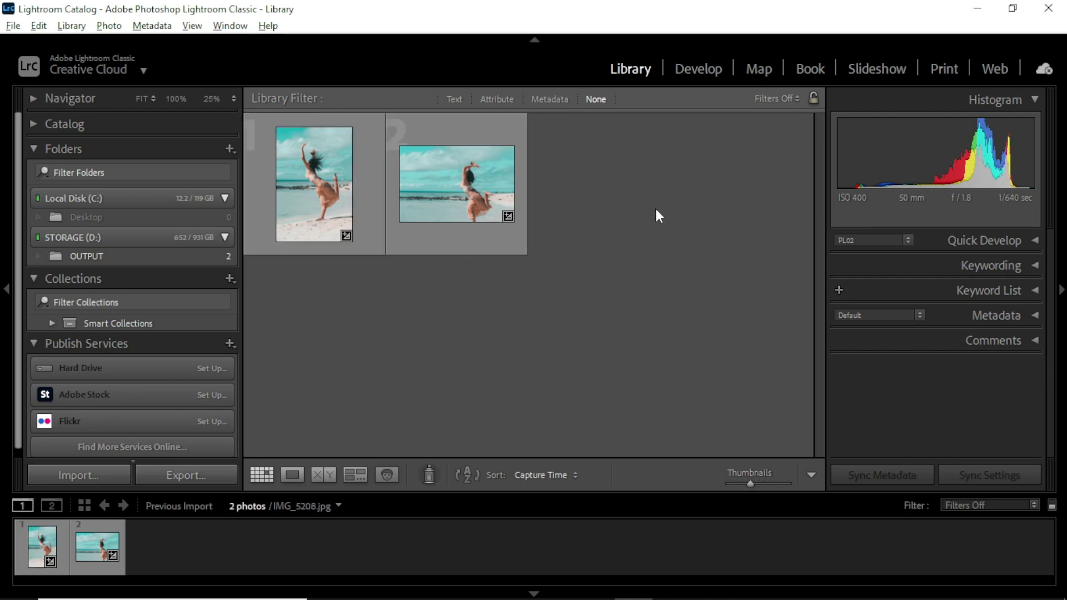
{"action": "left_click", "coordinate": [712, 72]}
{"action": "left_click", "coordinate": [42, 554]}
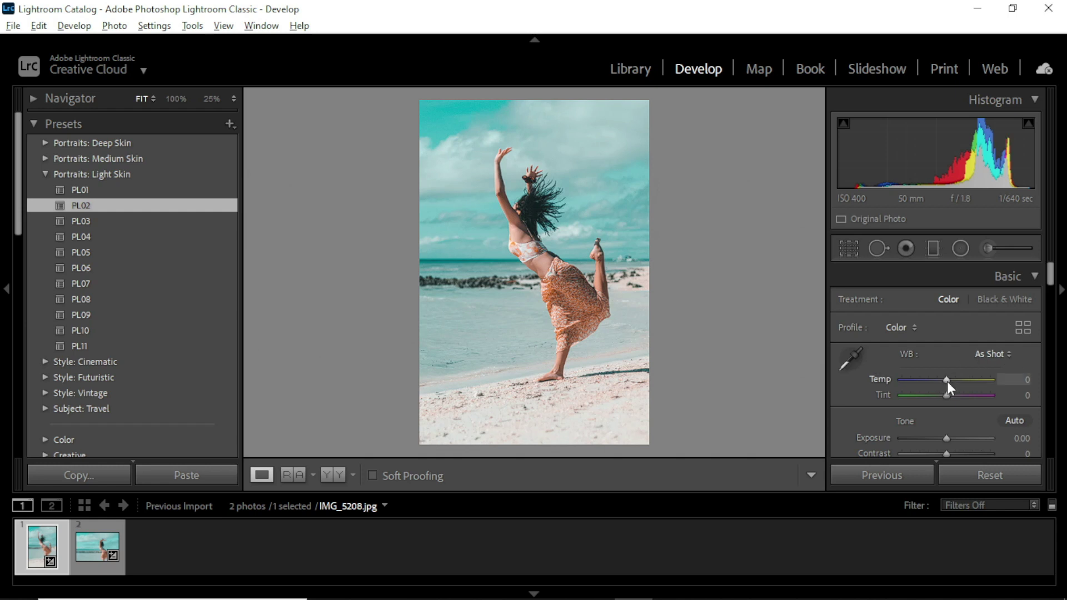
Set Temp +4, Exposure -0.18 and Contrast +5, and start lowering Highlights
{"action": "mouse_move", "coordinate": [948, 381]}
{"action": "left_mouse_down"}
{"action": "mouse_move", "coordinate": [962, 381]}
{"action": "mouse_move", "coordinate": [948, 381]}
{"action": "left_mouse_up"}
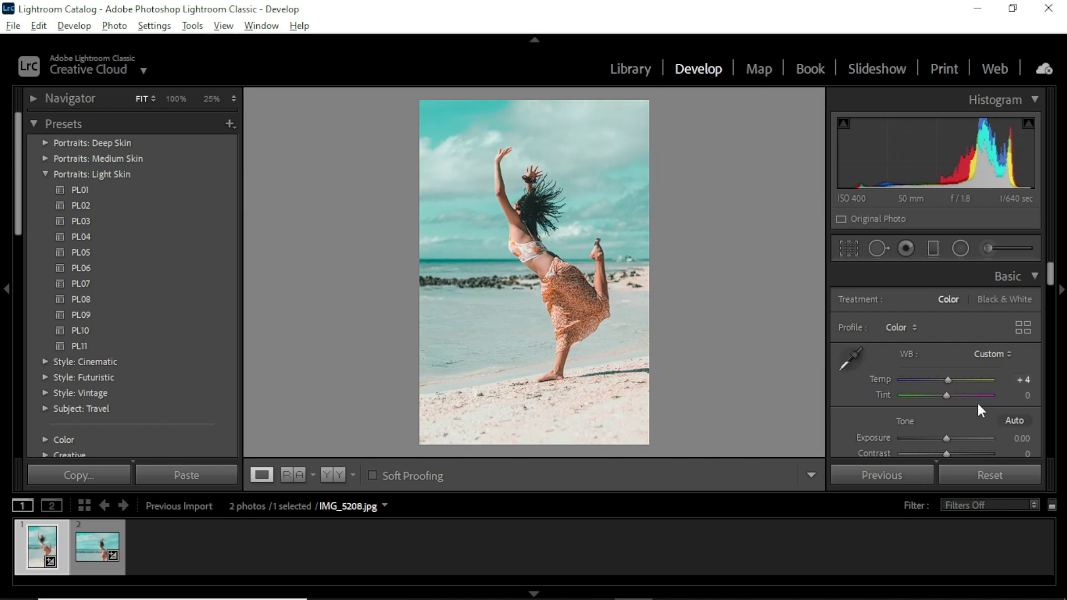
{"action": "scroll", "coordinate": [979, 399], "scroll_direction": "down", "scroll_amount": 3}
{"action": "left_click_drag", "start_coordinate": [946, 326], "coordinate": [945, 328]}
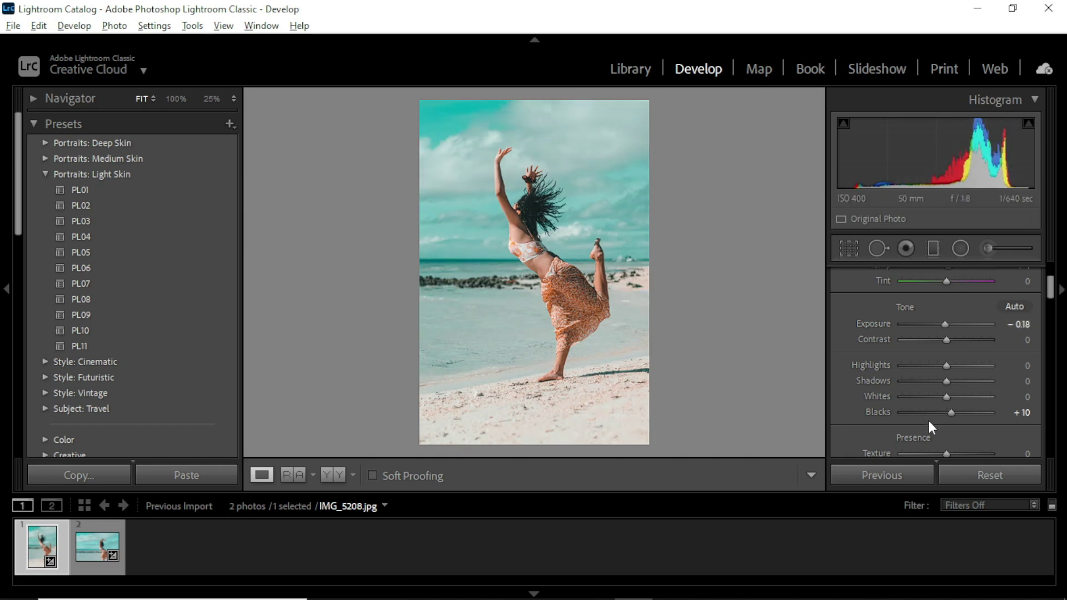
{"action": "left_click_drag", "start_coordinate": [945, 338], "coordinate": [949, 345]}
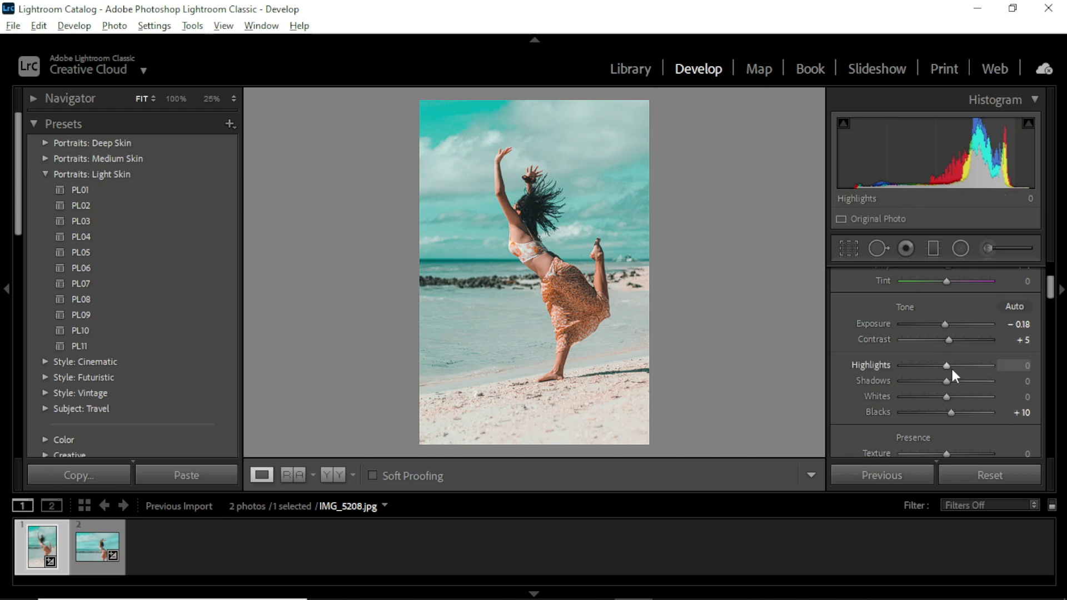
{"action": "left_click_drag", "start_coordinate": [946, 370], "coordinate": [925, 370]}
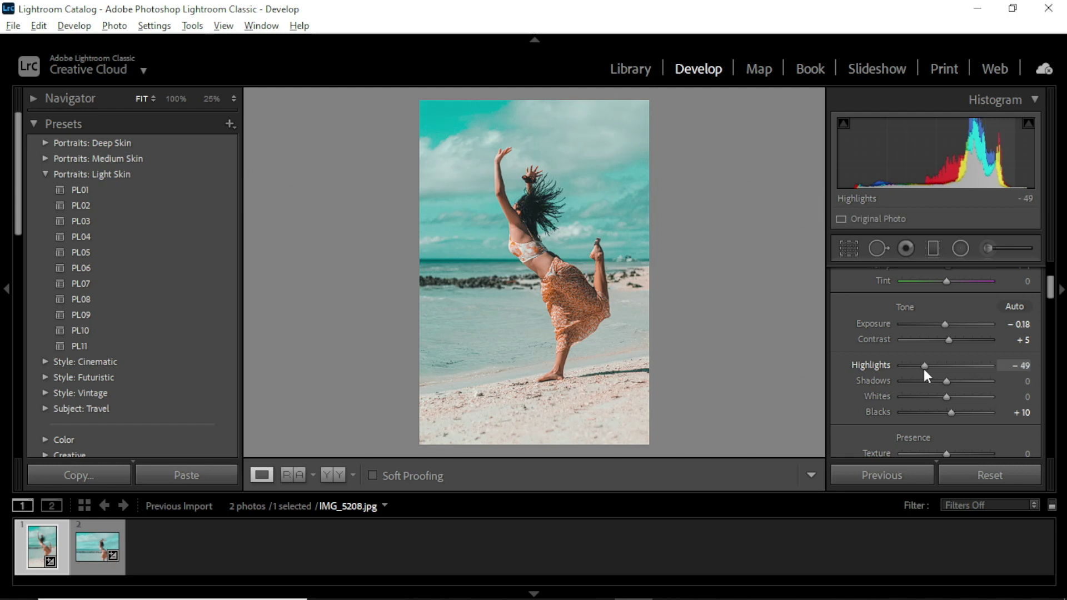
Set Highlights -44, Shadows +49, Whites +40 and Blacks -44
{"action": "left_click_drag", "start_coordinate": [925, 370], "coordinate": [926, 373]}
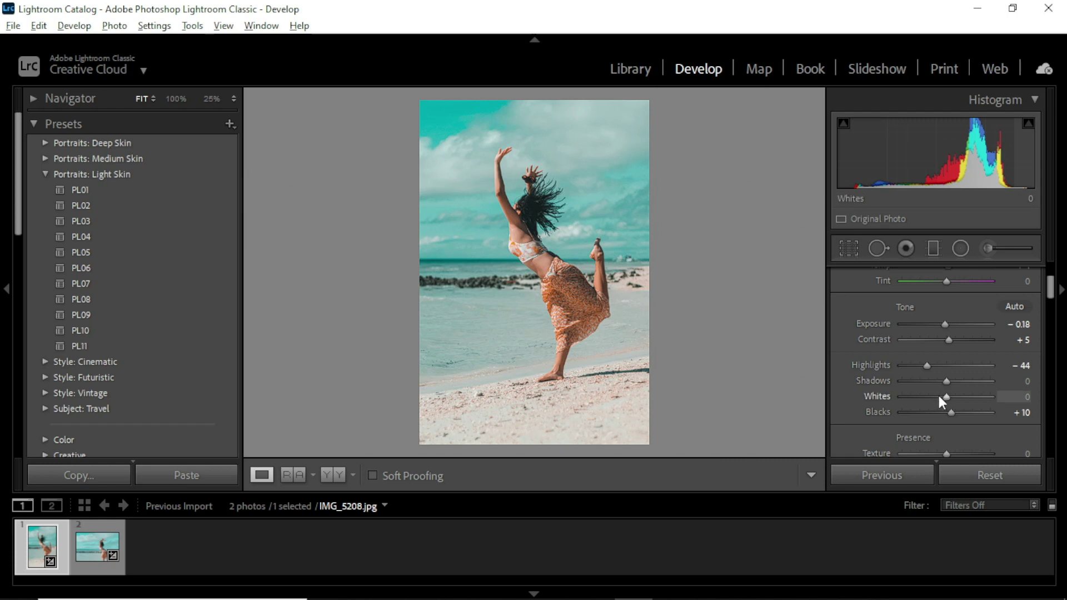
{"action": "left_click_drag", "start_coordinate": [946, 381], "coordinate": [966, 382]}
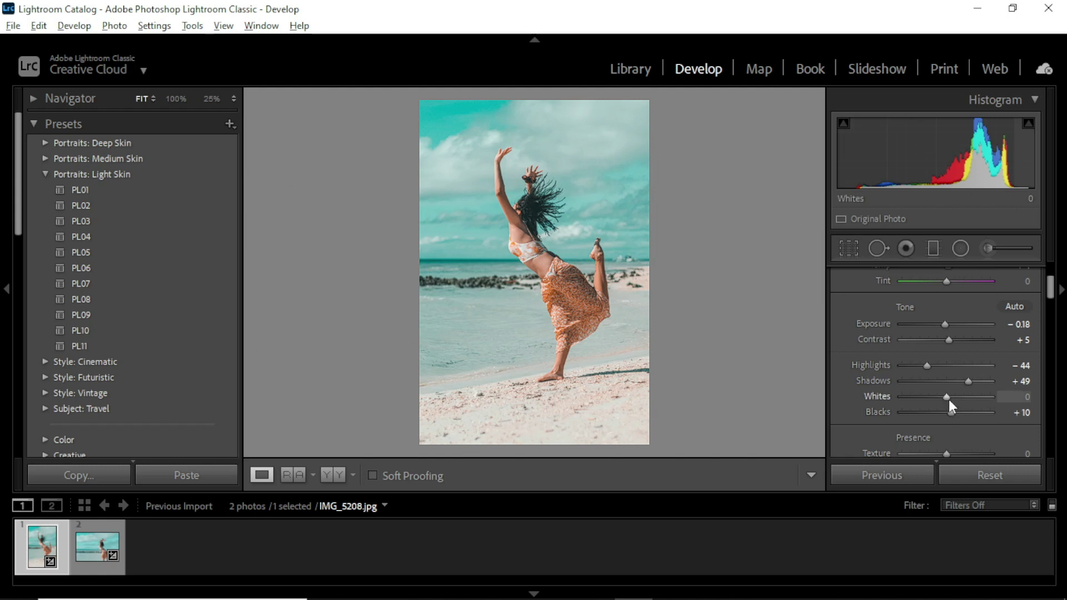
{"action": "left_click_drag", "start_coordinate": [950, 400], "coordinate": [968, 401]}
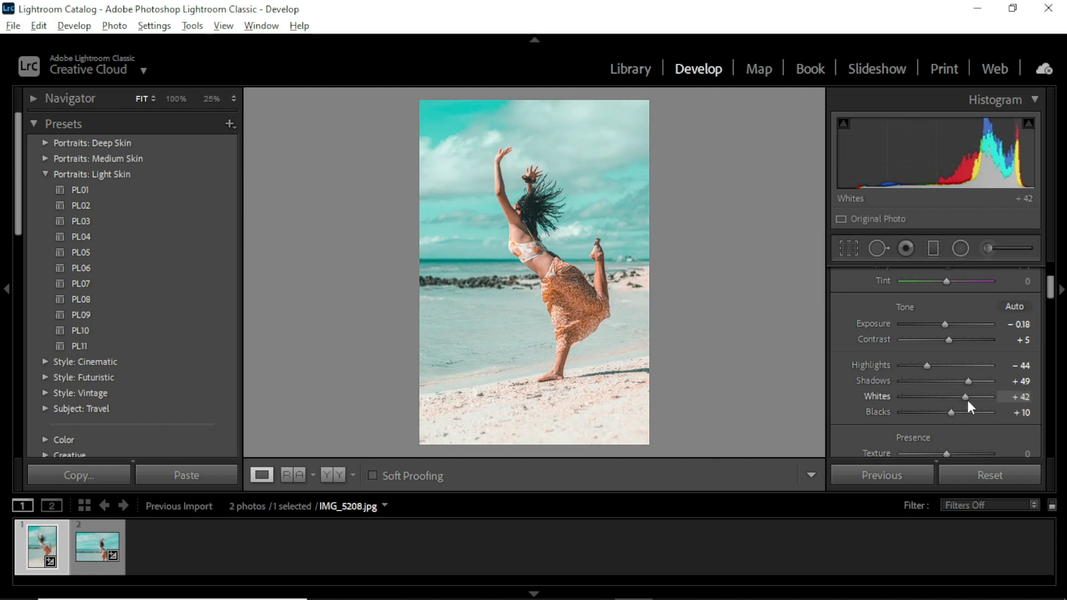
{"action": "left_click_drag", "start_coordinate": [969, 401], "coordinate": [966, 402]}
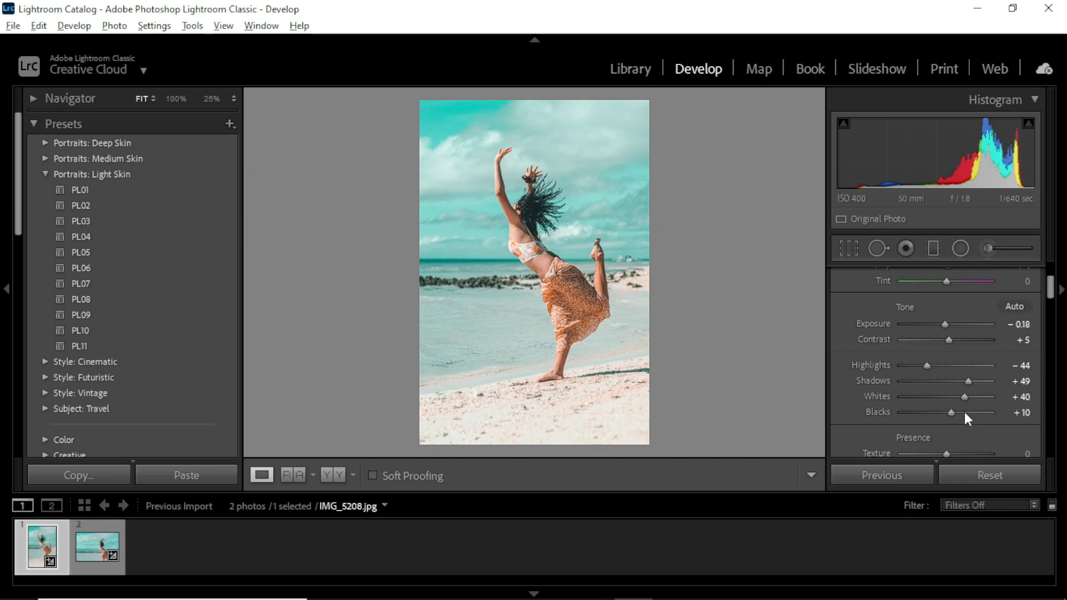
{"action": "left_click_drag", "start_coordinate": [952, 413], "coordinate": [930, 412]}
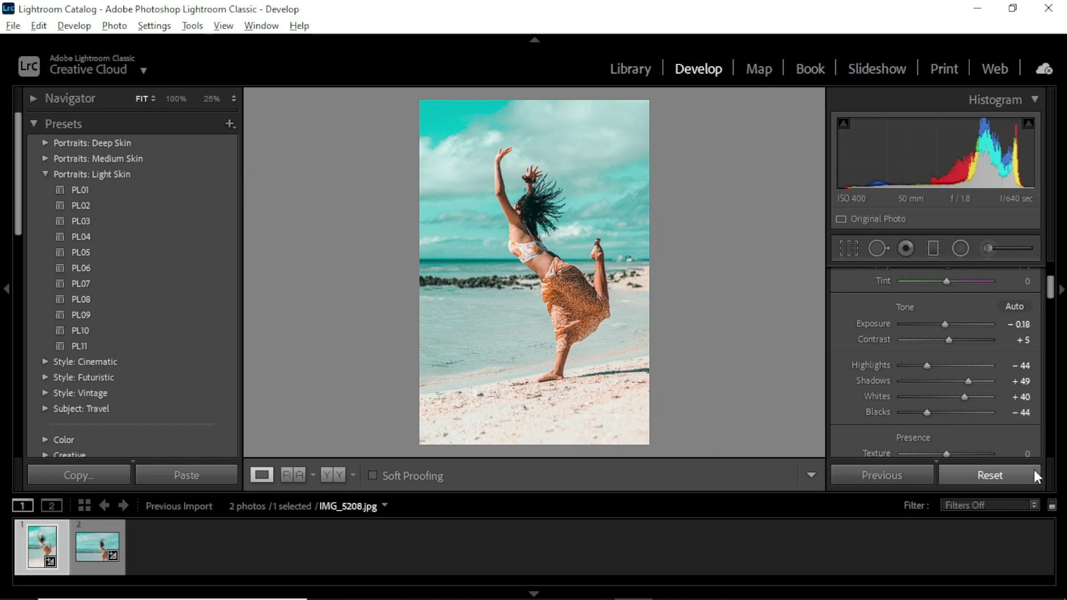
Compare the toned dancer photo against its original before adding a graduated filter
{"action": "key", "text": "y"}
{"action": "key", "text": "y"}
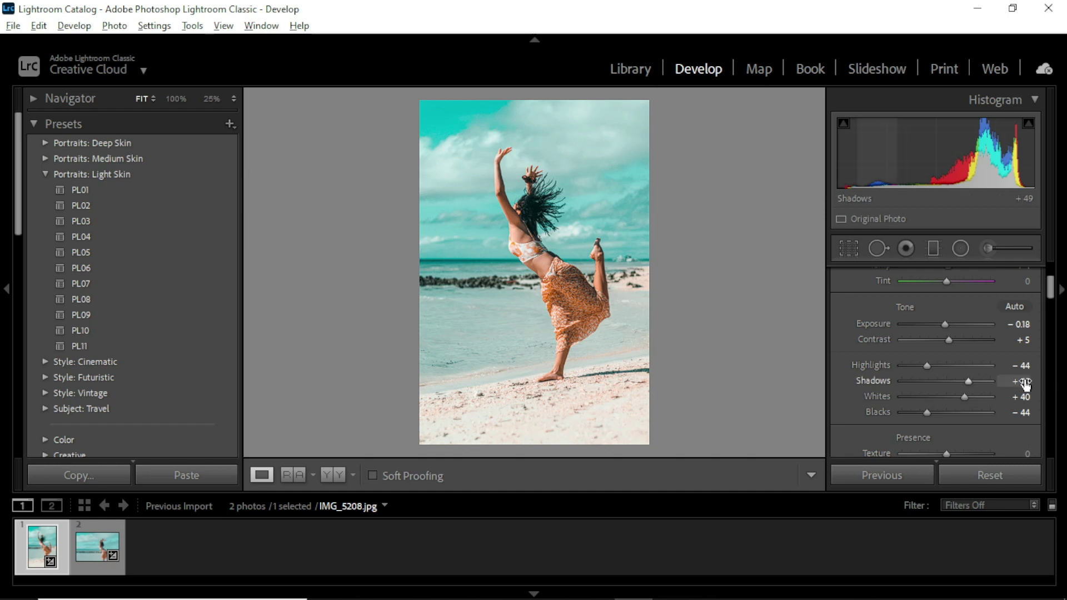
{"action": "scroll", "coordinate": [1009, 383], "scroll_direction": "down", "scroll_amount": 5}
{"action": "scroll", "coordinate": [963, 333], "scroll_direction": "up", "scroll_amount": 5}
{"action": "left_click", "coordinate": [933, 245]}
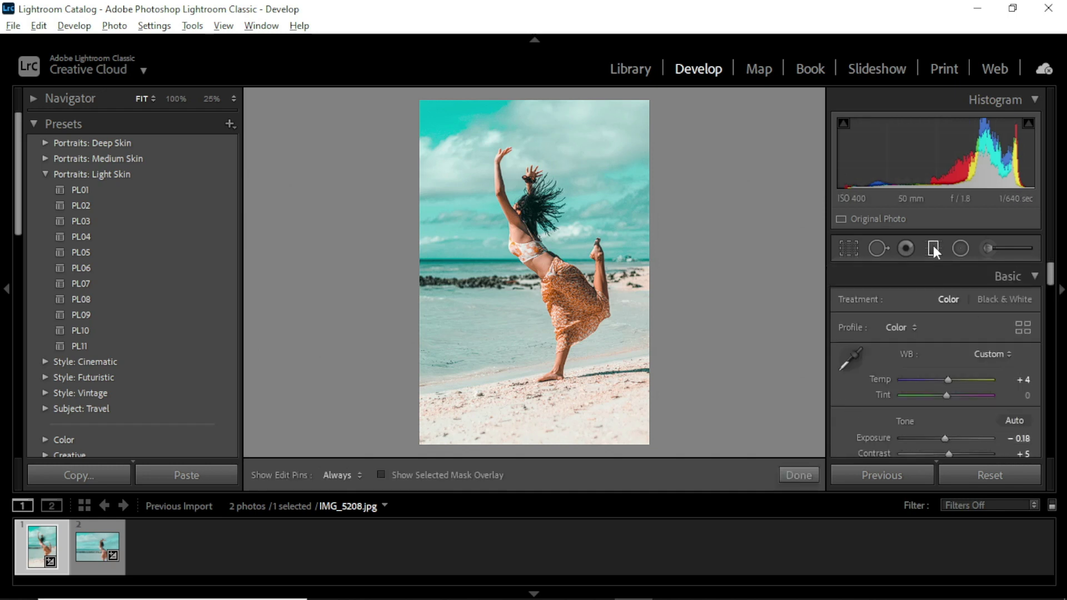
Draw a foreground graduated filter: Exposure -0.84, Contrast 34, Highlights -66, Whites -26, Blacks -87, Dehaze 18
{"action": "left_click_drag", "start_coordinate": [631, 444], "coordinate": [604, 349]}
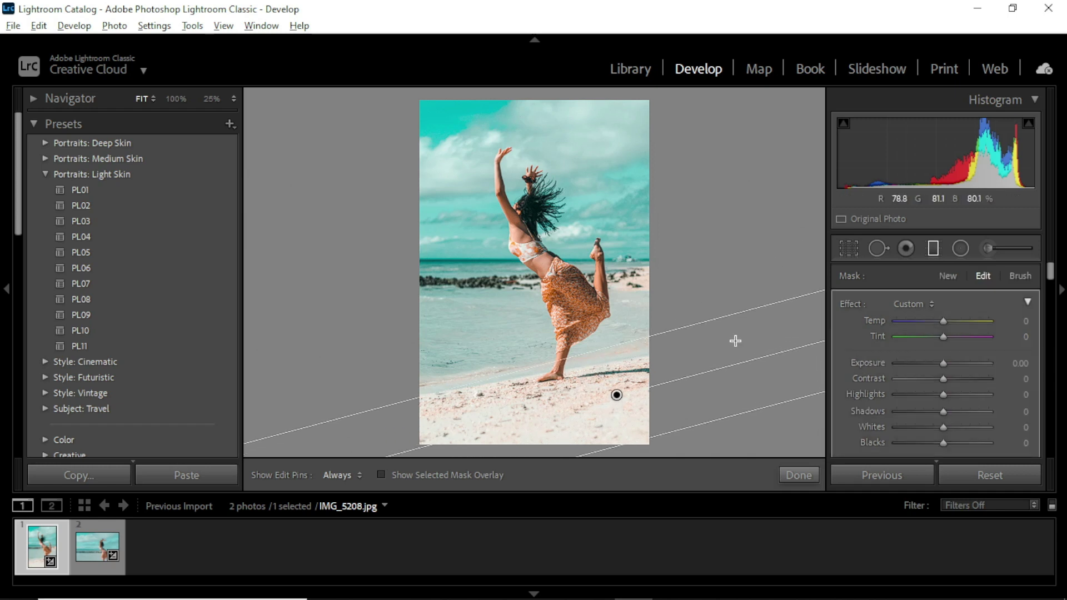
{"action": "left_click_drag", "start_coordinate": [948, 370], "coordinate": [931, 370]}
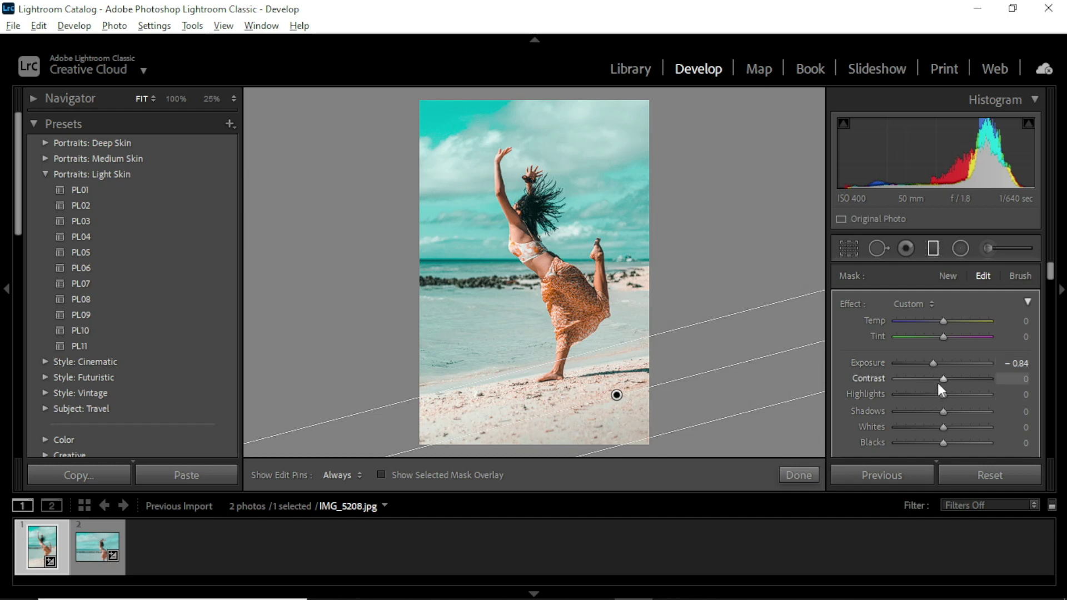
{"action": "left_click_drag", "start_coordinate": [944, 396], "coordinate": [916, 404]}
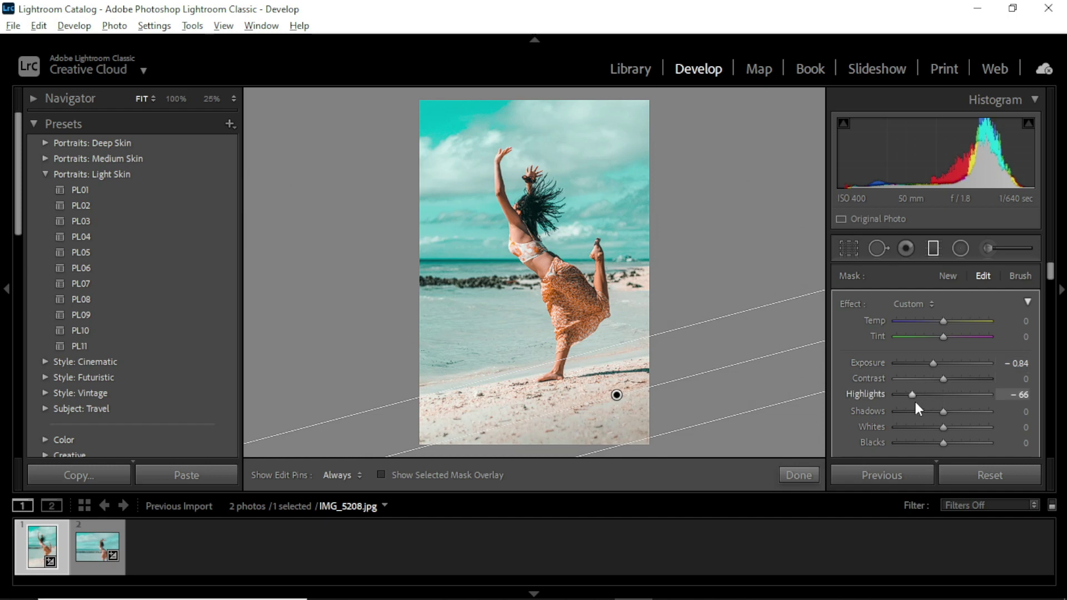
{"action": "mouse_move", "coordinate": [945, 426]}
{"action": "left_mouse_down"}
{"action": "mouse_move", "coordinate": [905, 433]}
{"action": "mouse_move", "coordinate": [901, 444]}
{"action": "mouse_move", "coordinate": [930, 429]}
{"action": "left_mouse_up"}
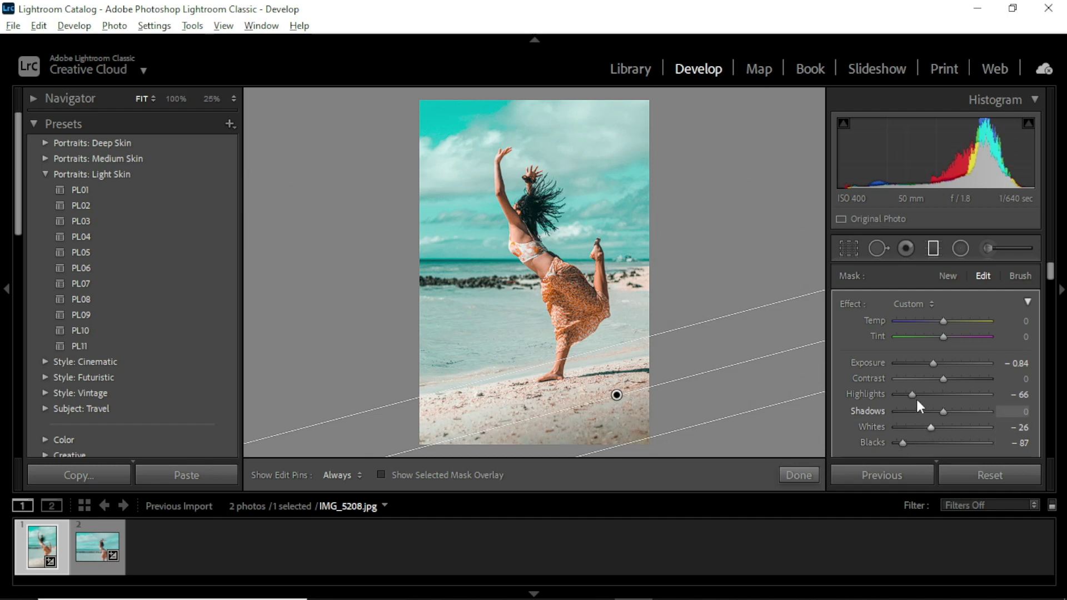
{"action": "left_click_drag", "start_coordinate": [945, 380], "coordinate": [960, 380]}
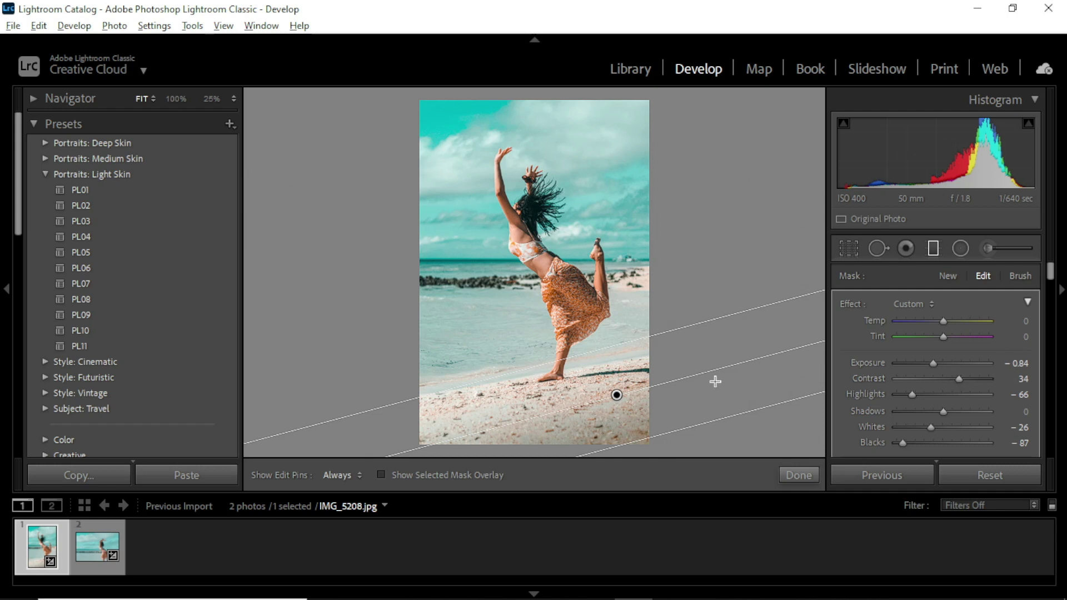
{"action": "scroll", "coordinate": [982, 377], "scroll_direction": "down", "scroll_amount": 4}
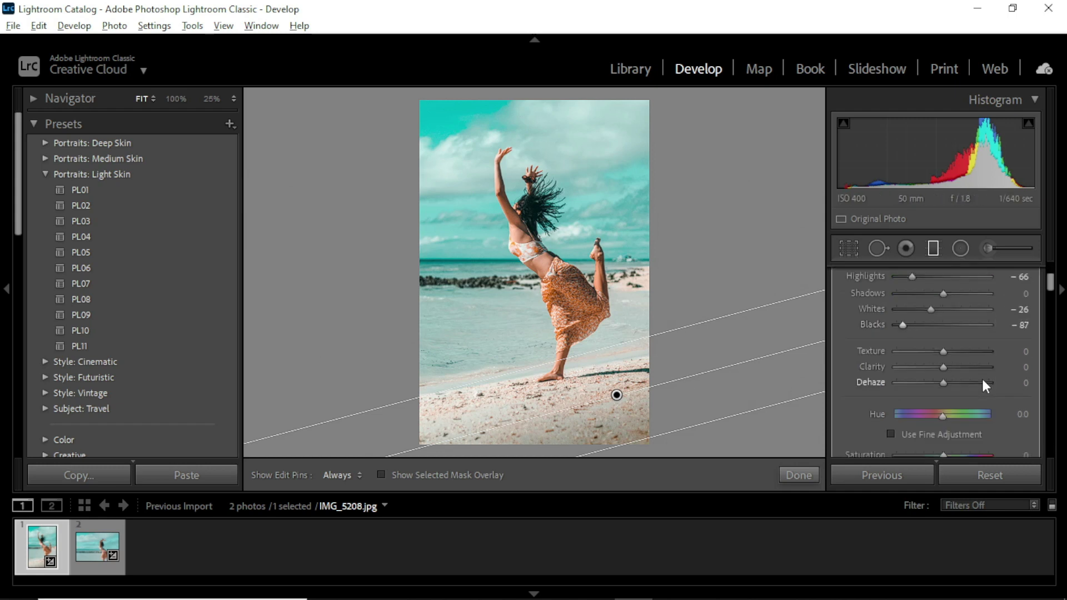
{"action": "mouse_move", "coordinate": [943, 383]}
{"action": "left_mouse_down"}
{"action": "mouse_move", "coordinate": [960, 383]}
{"action": "mouse_move", "coordinate": [951, 382]}
{"action": "left_mouse_up"}
Shift the gradient up toward the dancer's feet and finish the filter
{"action": "mouse_move", "coordinate": [596, 351]}
{"action": "left_mouse_down"}
{"action": "mouse_move", "coordinate": [594, 325]}
{"action": "mouse_move", "coordinate": [602, 348]}
{"action": "left_mouse_up"}
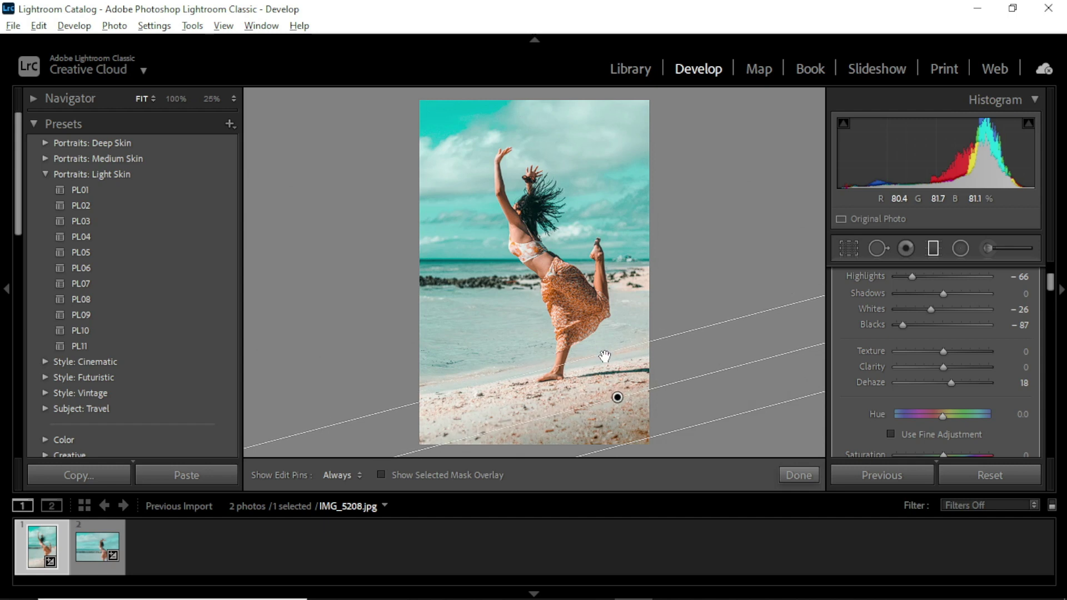
{"action": "mouse_move", "coordinate": [602, 348]}
{"action": "left_mouse_down"}
{"action": "mouse_move", "coordinate": [600, 333]}
{"action": "mouse_move", "coordinate": [609, 351]}
{"action": "left_mouse_up"}
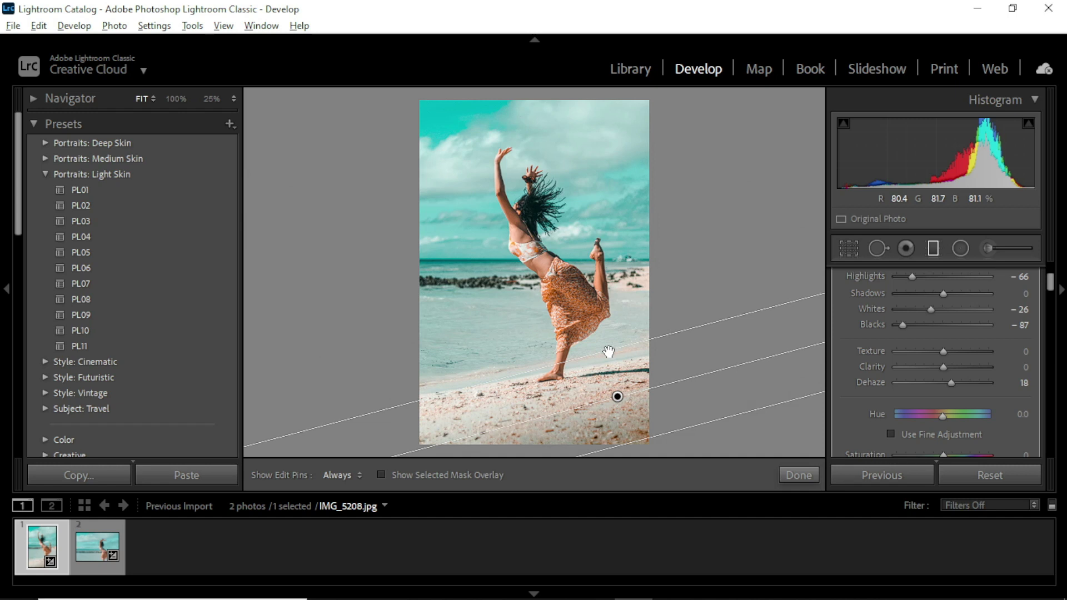
{"action": "left_click", "coordinate": [794, 476]}
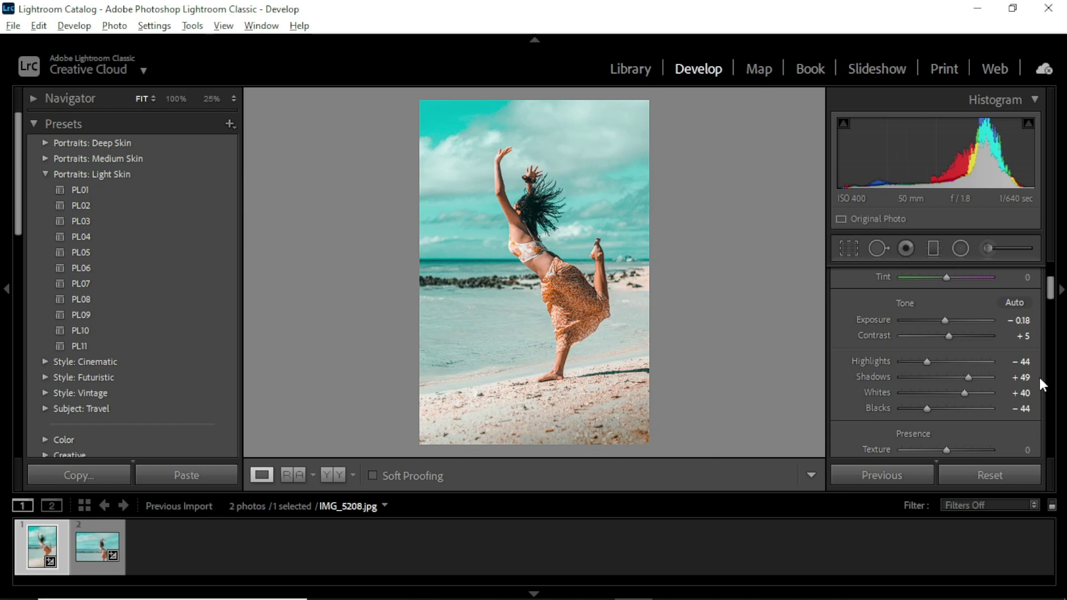
Add global Dehaze +5 and compare the photo against its original
{"action": "scroll", "coordinate": [996, 387], "scroll_direction": "down", "scroll_amount": 2}
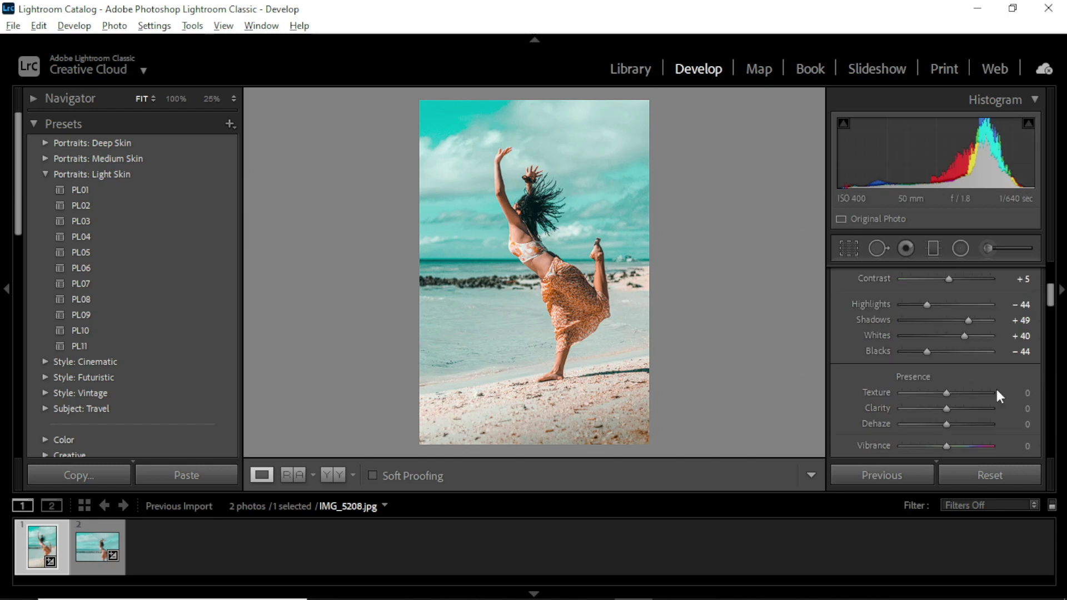
{"action": "left_click_drag", "start_coordinate": [946, 426], "coordinate": [948, 425]}
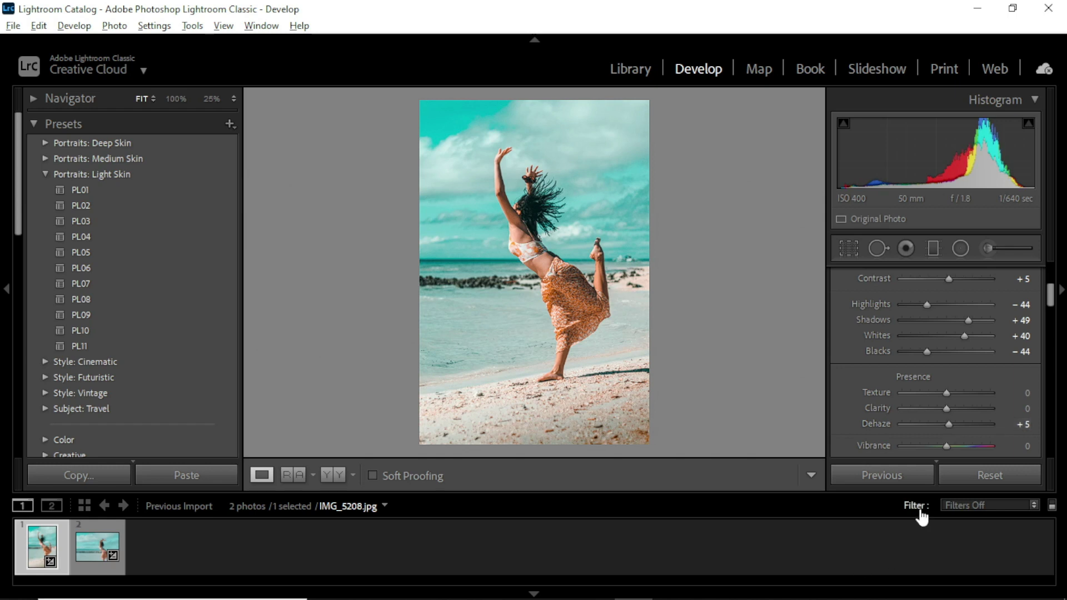
{"action": "key", "text": "y"}
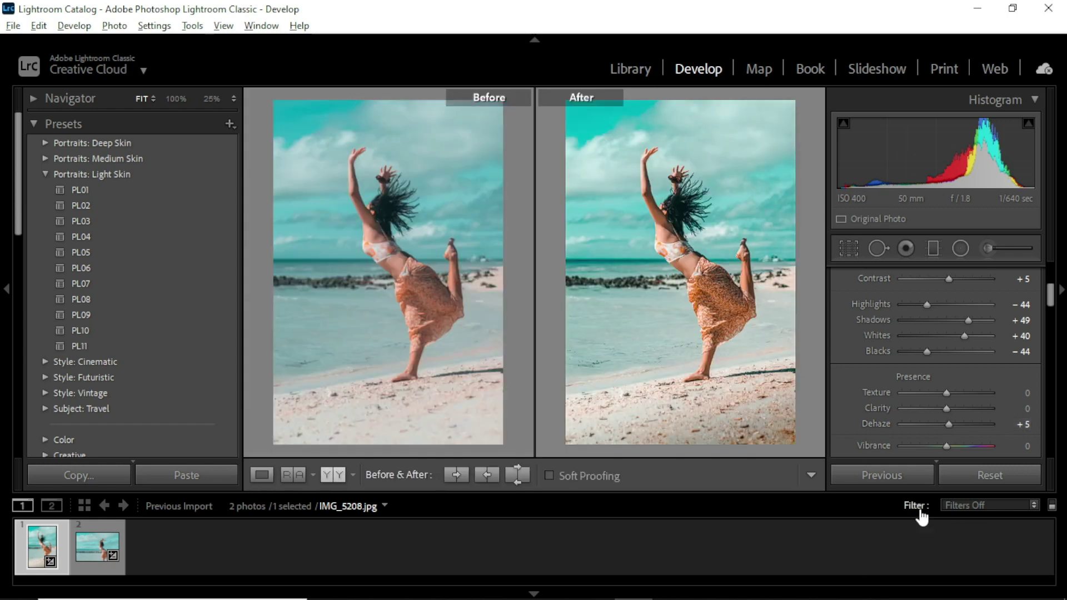
{"action": "key", "text": "y"}
{"action": "key", "text": "y"}
{"action": "key", "text": "y"}
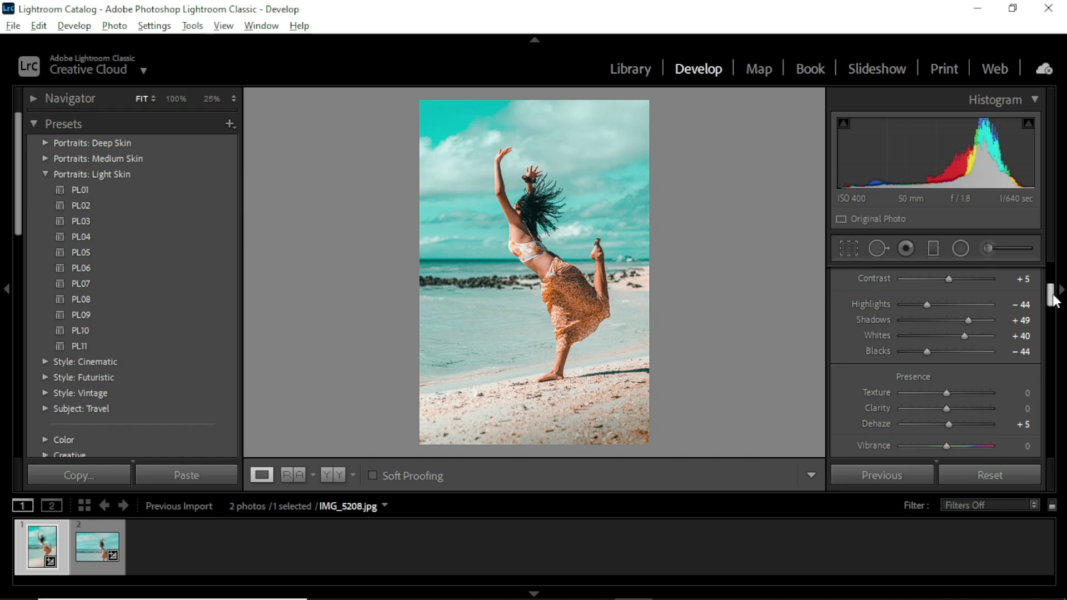
Raise Vibrance to +30 and Saturation to +2, then leave the comparison view
{"action": "left_click_drag", "start_coordinate": [1054, 301], "coordinate": [1055, 306]}
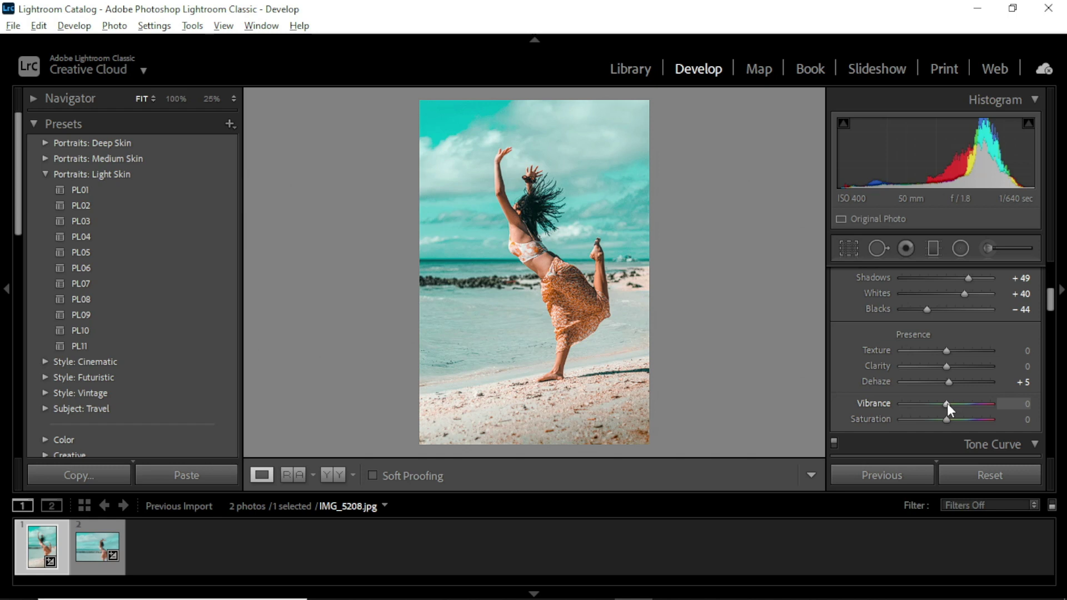
{"action": "left_click_drag", "start_coordinate": [947, 403], "coordinate": [961, 406]}
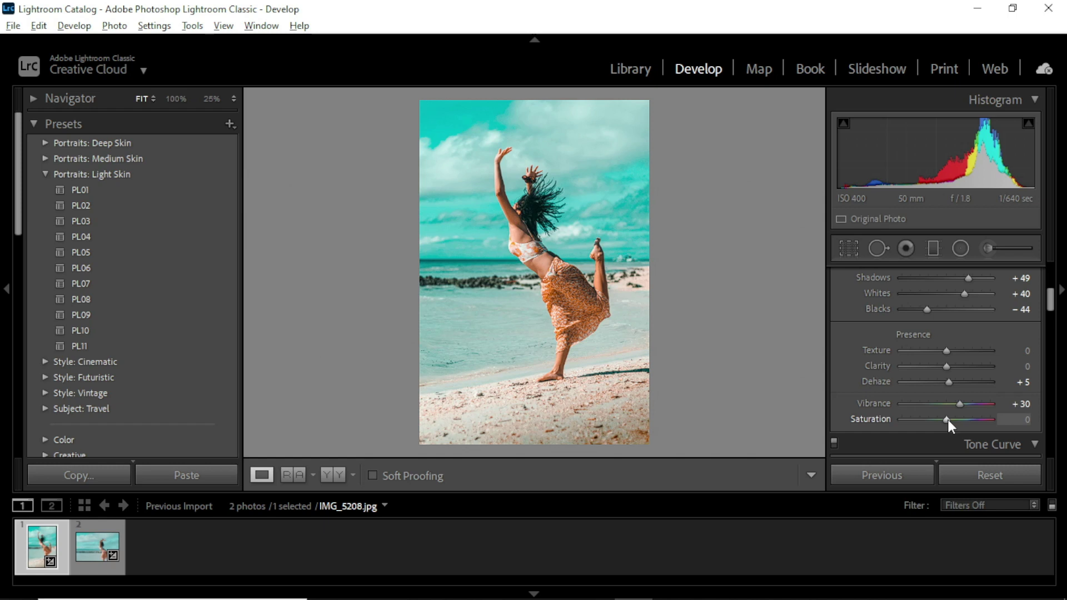
{"action": "left_click_drag", "start_coordinate": [947, 418], "coordinate": [949, 420]}
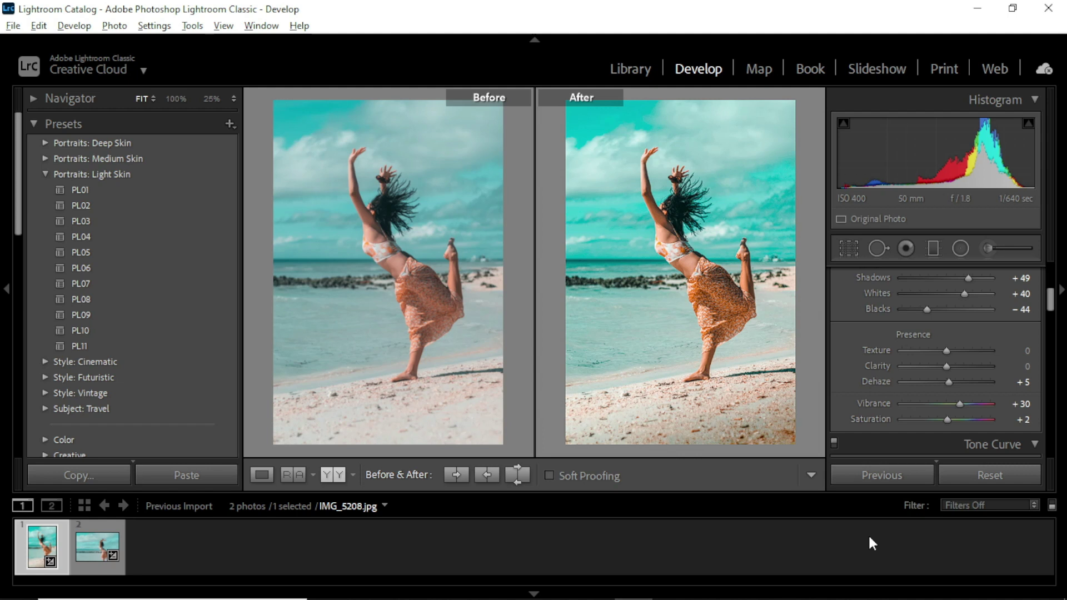
{"action": "key", "text": "y"}
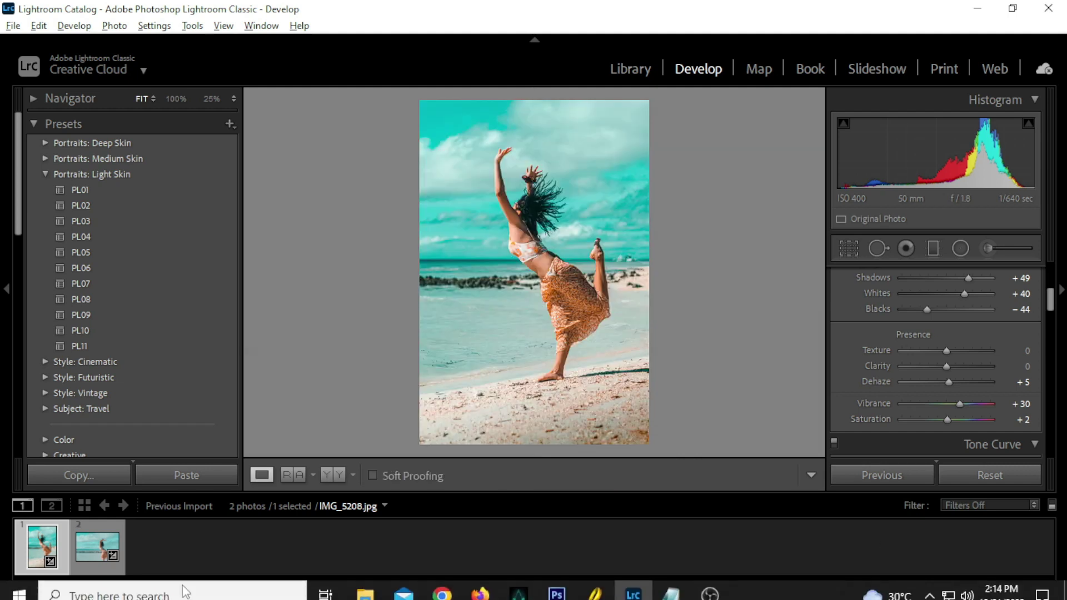
On the horizontal beach photo, enable chromatic aberration removal and profile corrections, and set Exposure -0.18
{"action": "left_click", "coordinate": [86, 551]}
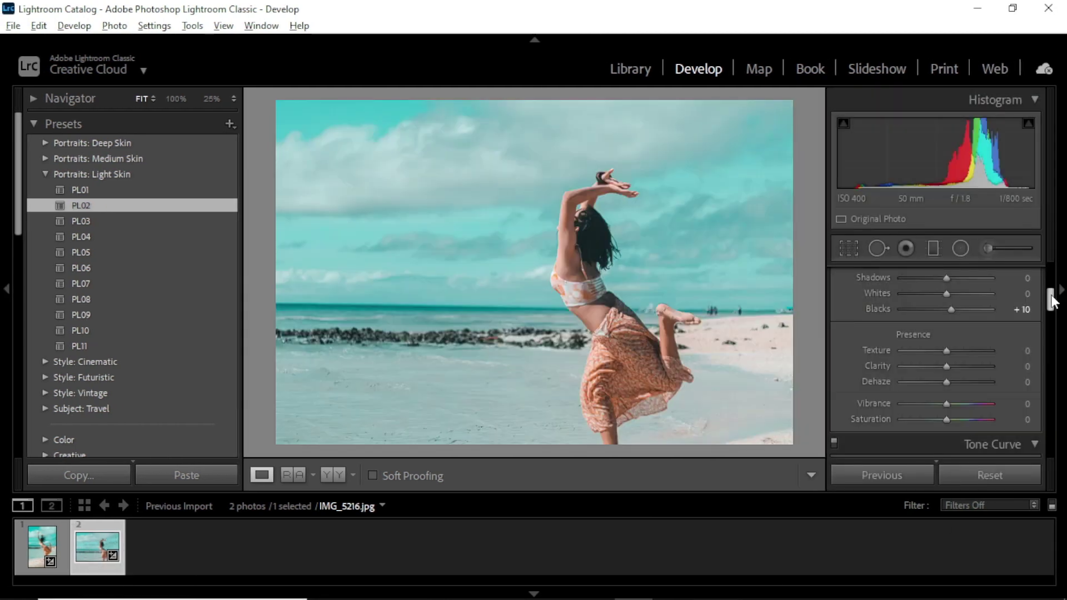
{"action": "mouse_move", "coordinate": [1050, 305]}
{"action": "left_mouse_down"}
{"action": "mouse_move", "coordinate": [1050, 345]}
{"action": "mouse_move", "coordinate": [1051, 286]}
{"action": "mouse_move", "coordinate": [1053, 384]}
{"action": "left_mouse_up"}
{"action": "left_click", "coordinate": [842, 327]}
{"action": "left_click", "coordinate": [843, 343]}
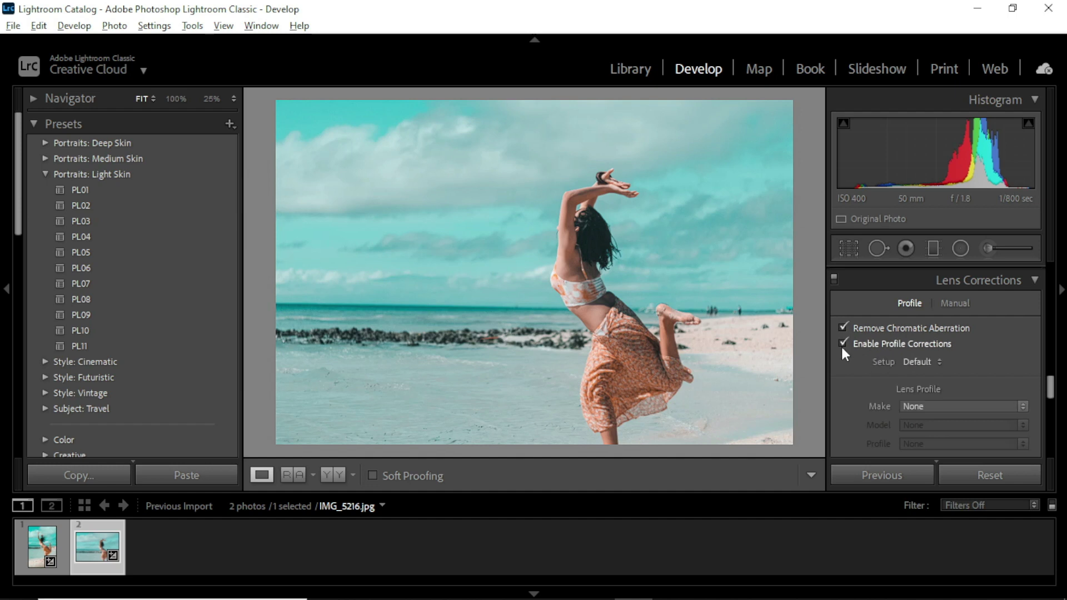
{"action": "left_click_drag", "start_coordinate": [1051, 389], "coordinate": [1052, 374]}
{"action": "left_click_drag", "start_coordinate": [1052, 328], "coordinate": [1051, 289]}
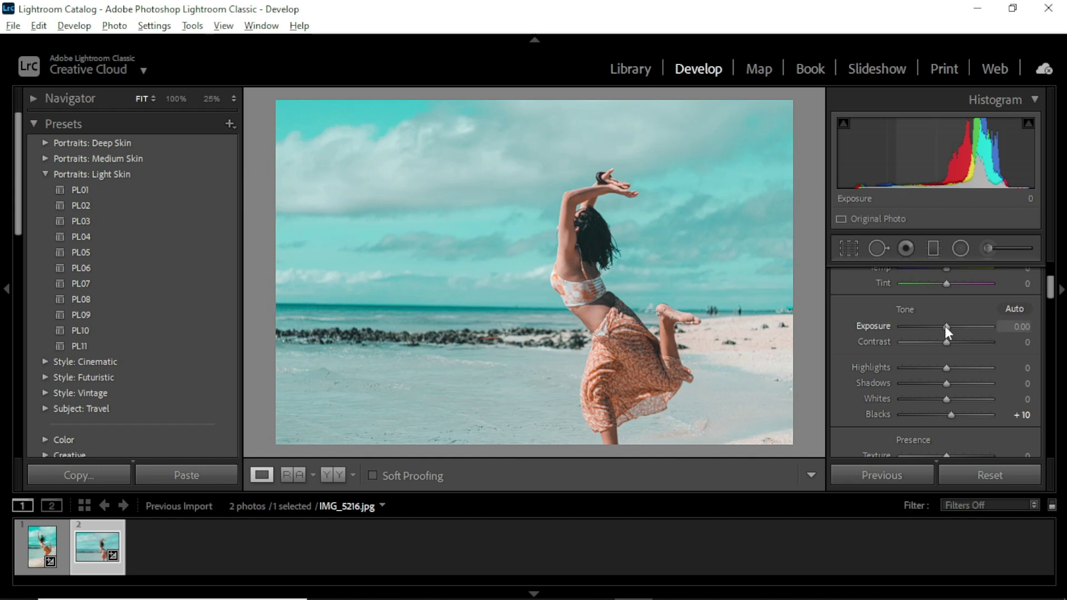
{"action": "left_click_drag", "start_coordinate": [945, 326], "coordinate": [942, 329]}
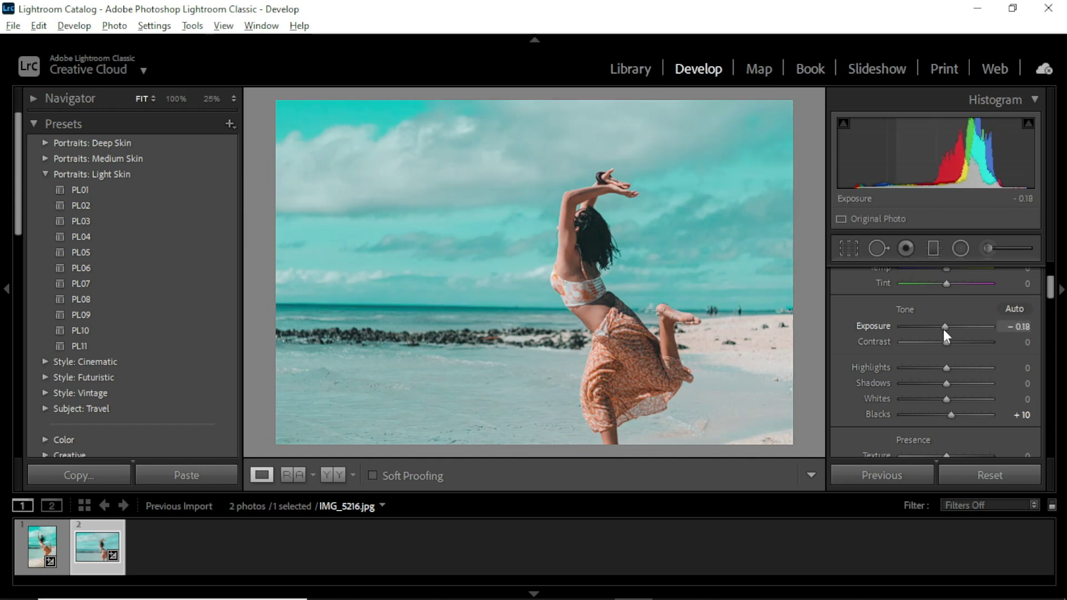
Set white balance by eyedropper-sampling the sand, then settle Temp around +5 with Tint -17
{"action": "left_click_drag", "start_coordinate": [1051, 294], "coordinate": [1051, 288]}
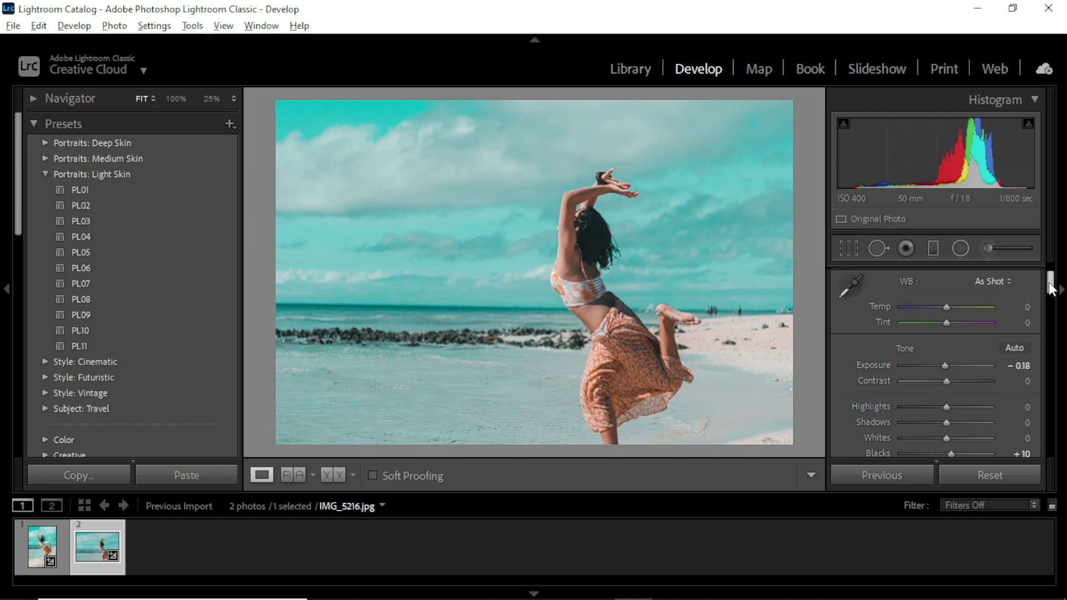
{"action": "left_click_drag", "start_coordinate": [945, 307], "coordinate": [948, 307]}
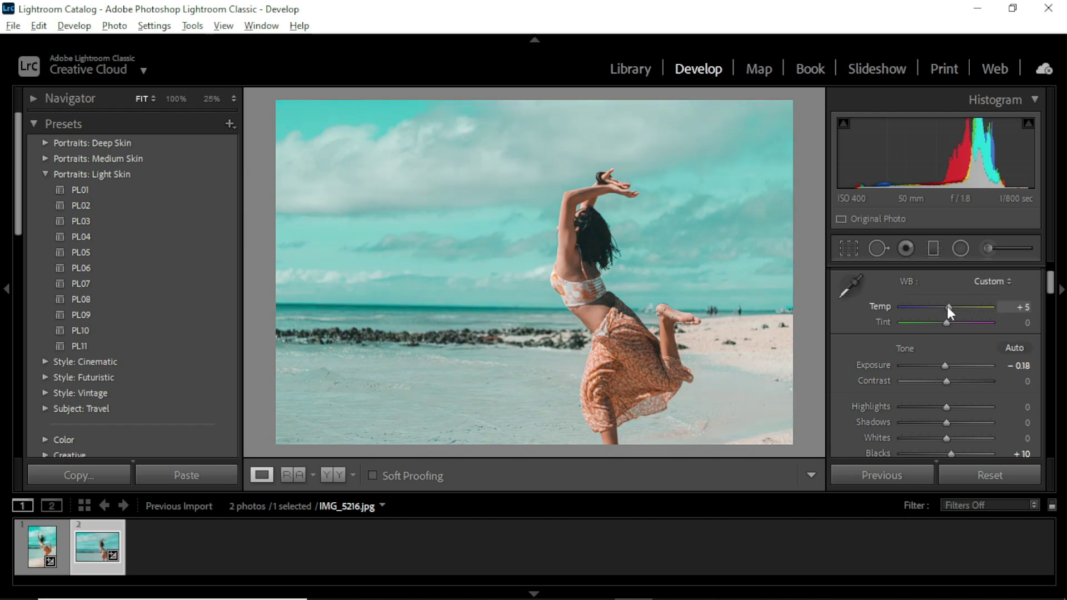
{"action": "left_click", "coordinate": [847, 294]}
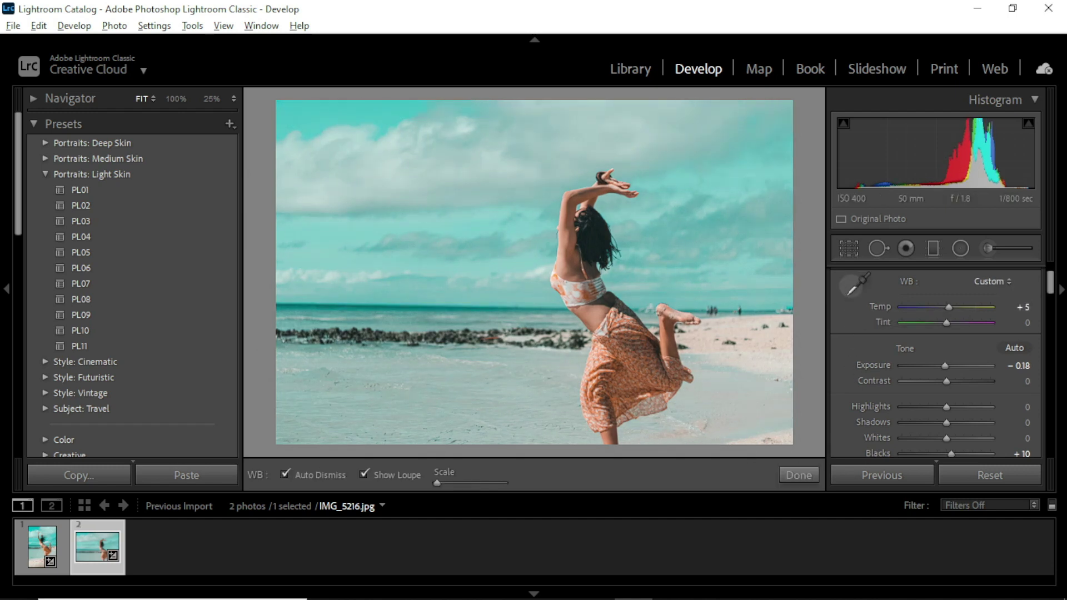
{"action": "left_click", "coordinate": [765, 343]}
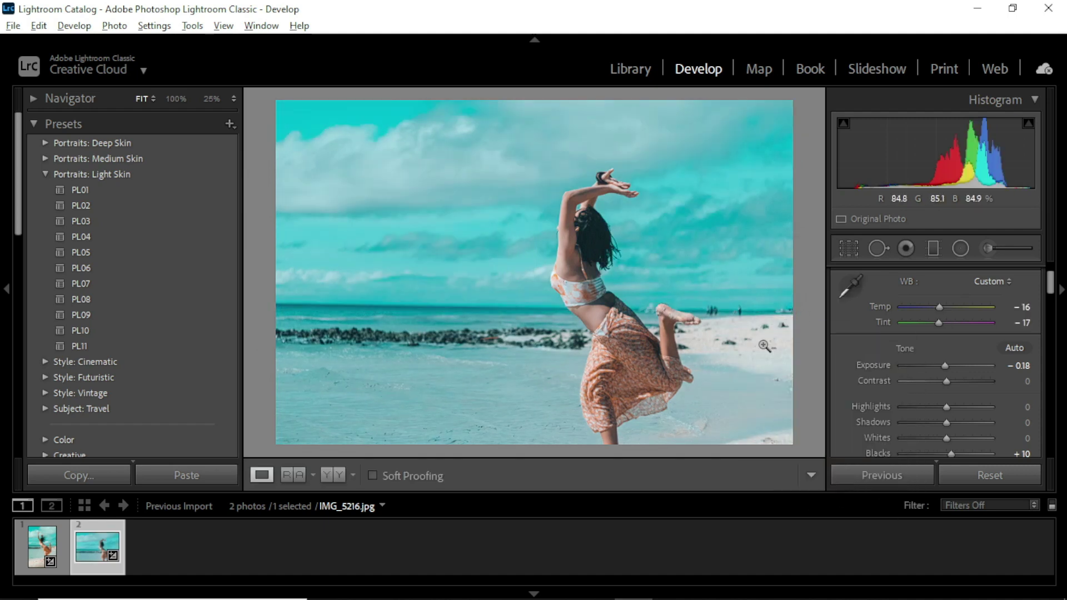
{"action": "left_click_drag", "start_coordinate": [939, 307], "coordinate": [946, 308]}
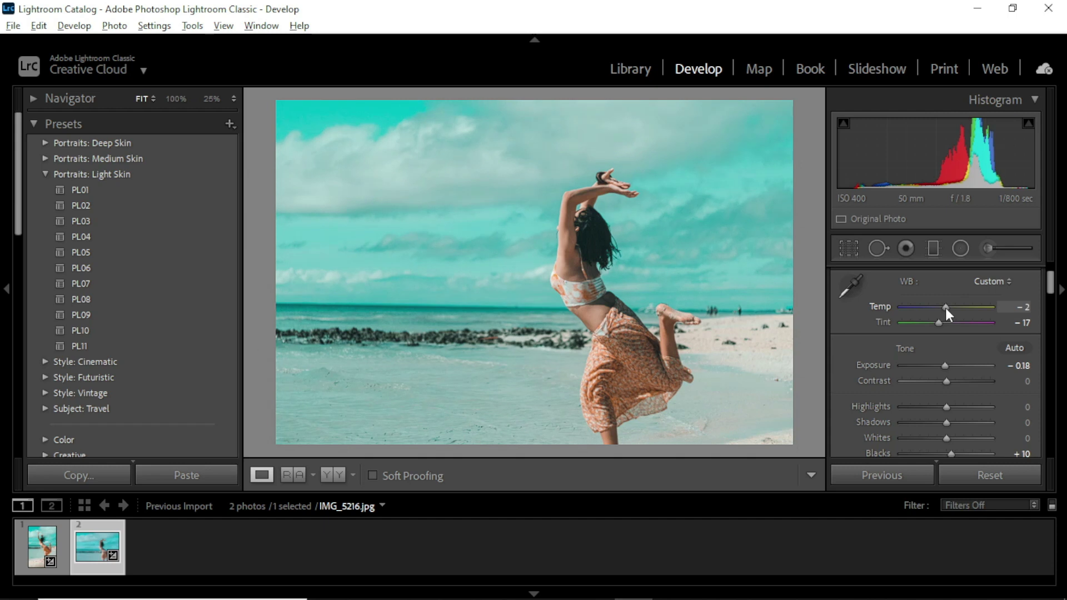
{"action": "left_click_drag", "start_coordinate": [945, 308], "coordinate": [949, 308]}
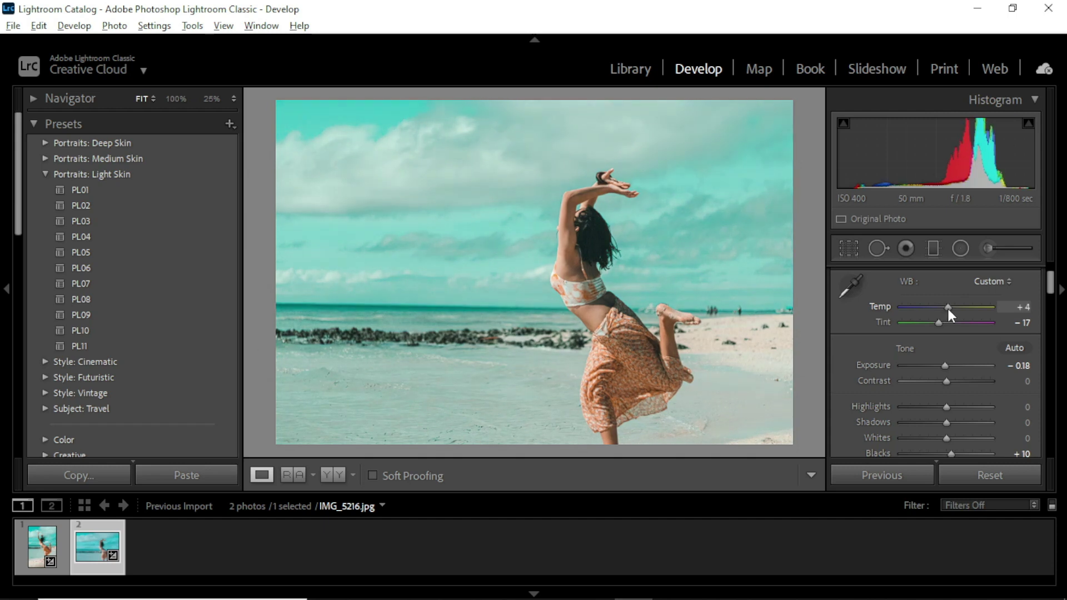
{"action": "left_click_drag", "start_coordinate": [949, 308], "coordinate": [950, 310]}
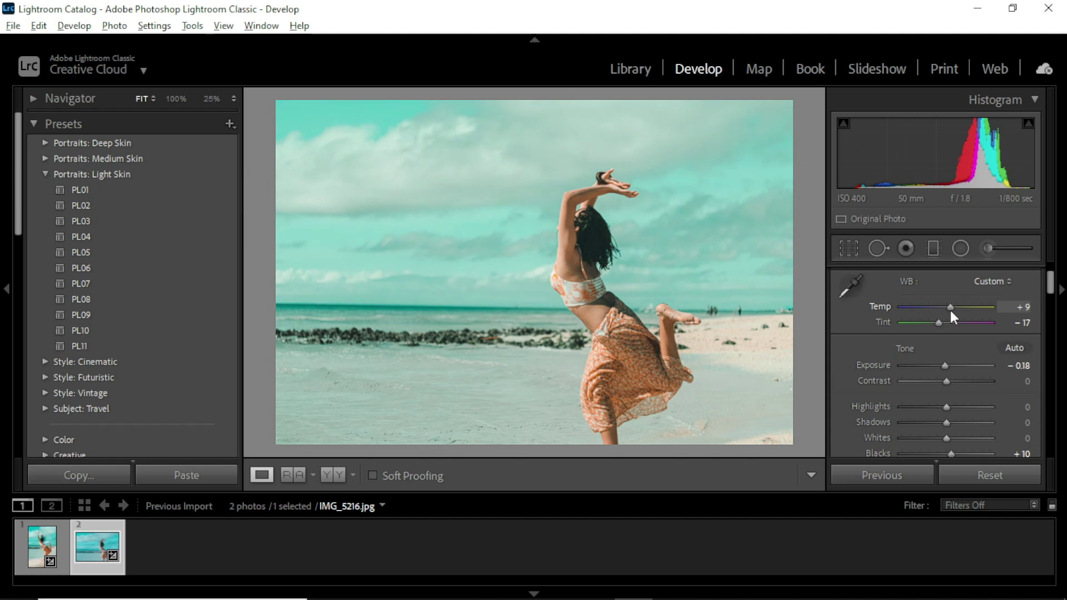
{"action": "left_click_drag", "start_coordinate": [951, 310], "coordinate": [949, 311]}
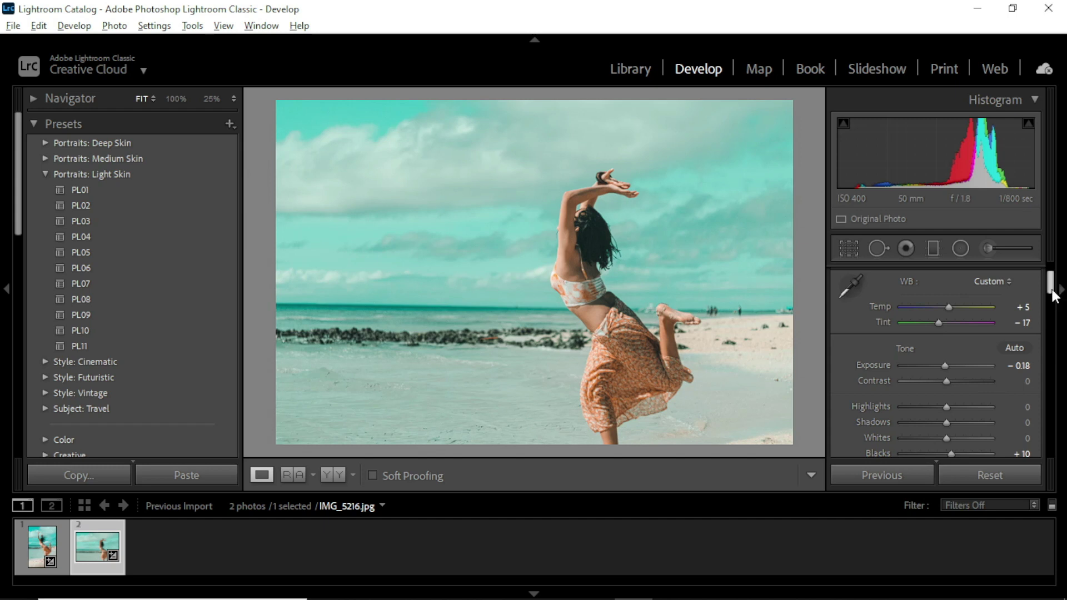
Set Contrast +5 and pull Highlights down to -58
{"action": "scroll", "coordinate": [1049, 293], "scroll_direction": "down", "scroll_amount": 2}
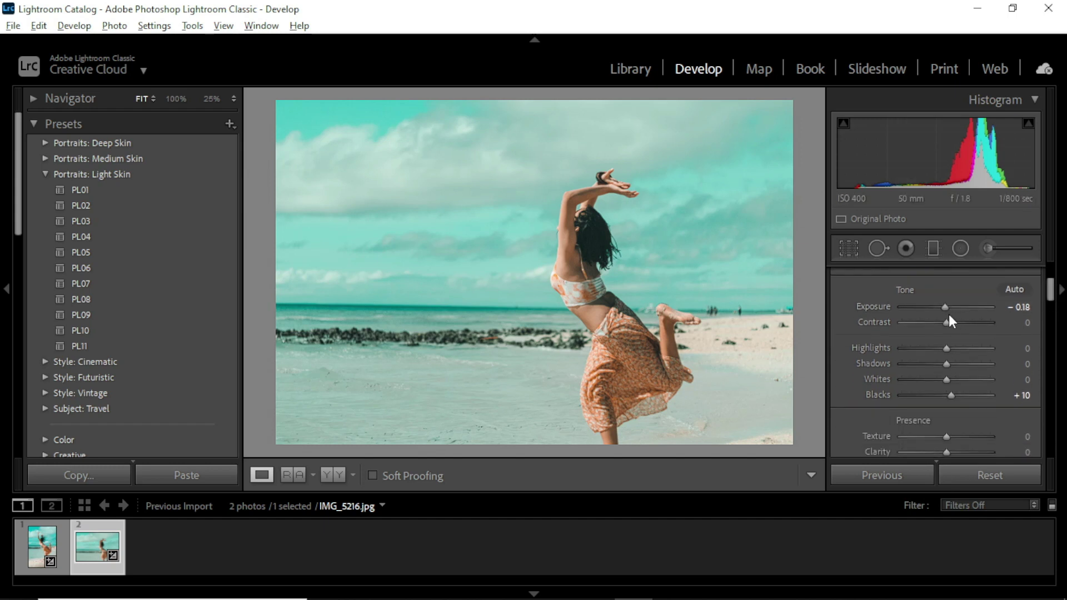
{"action": "left_click_drag", "start_coordinate": [945, 324], "coordinate": [955, 325]}
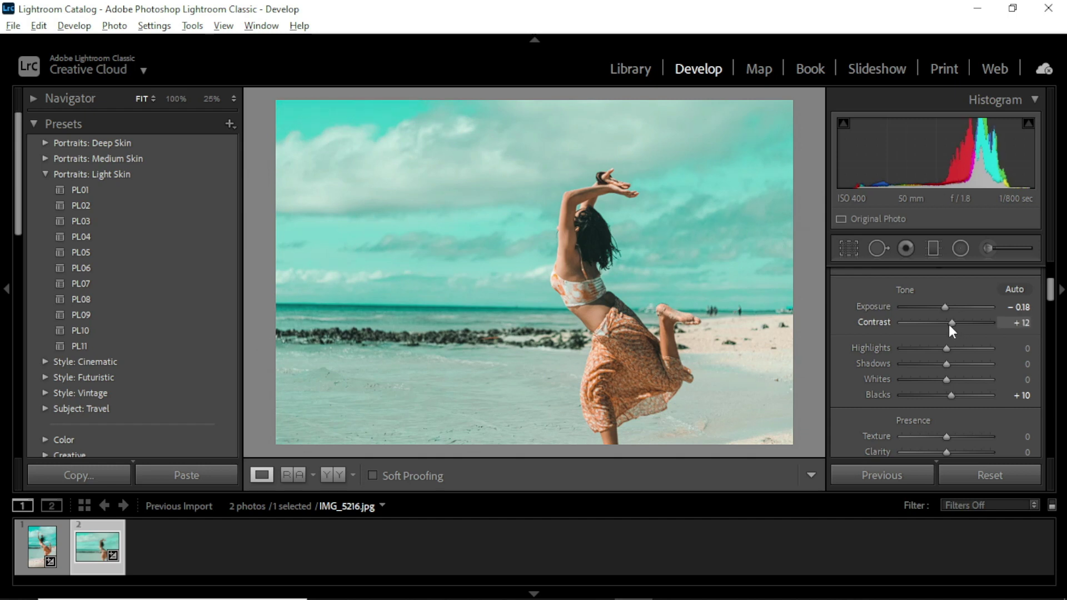
{"action": "mouse_move", "coordinate": [949, 325]}
{"action": "left_mouse_down"}
{"action": "mouse_move", "coordinate": [928, 340]}
{"action": "mouse_move", "coordinate": [946, 352]}
{"action": "left_mouse_up"}
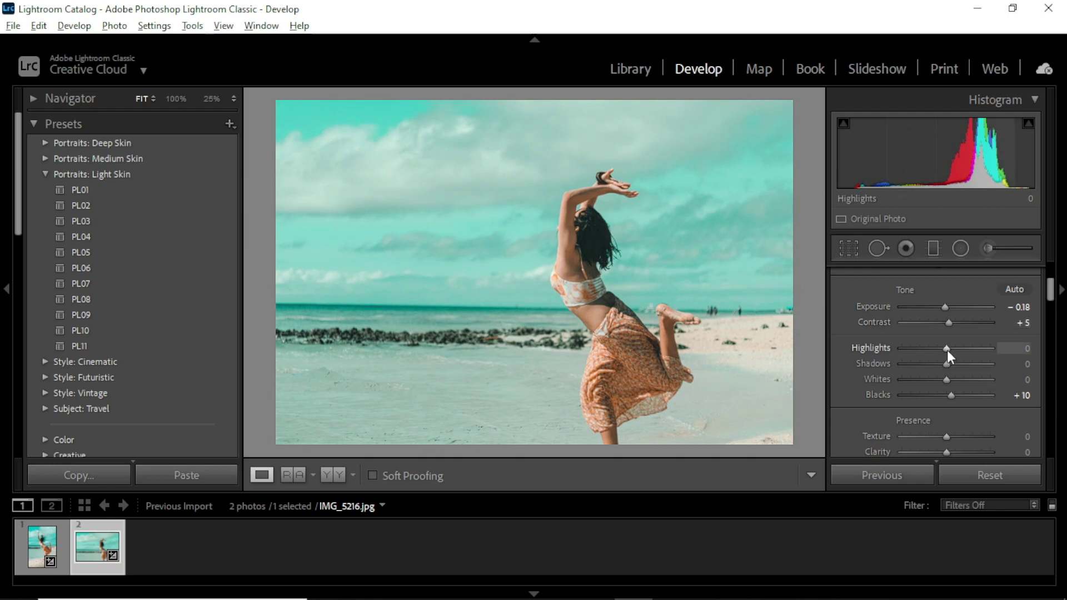
{"action": "mouse_move", "coordinate": [947, 349]}
{"action": "left_mouse_down"}
{"action": "mouse_move", "coordinate": [913, 355]}
{"action": "mouse_move", "coordinate": [968, 367]}
{"action": "mouse_move", "coordinate": [916, 388]}
{"action": "mouse_move", "coordinate": [969, 384]}
{"action": "mouse_move", "coordinate": [916, 400]}
{"action": "mouse_move", "coordinate": [966, 381]}
{"action": "left_mouse_up"}
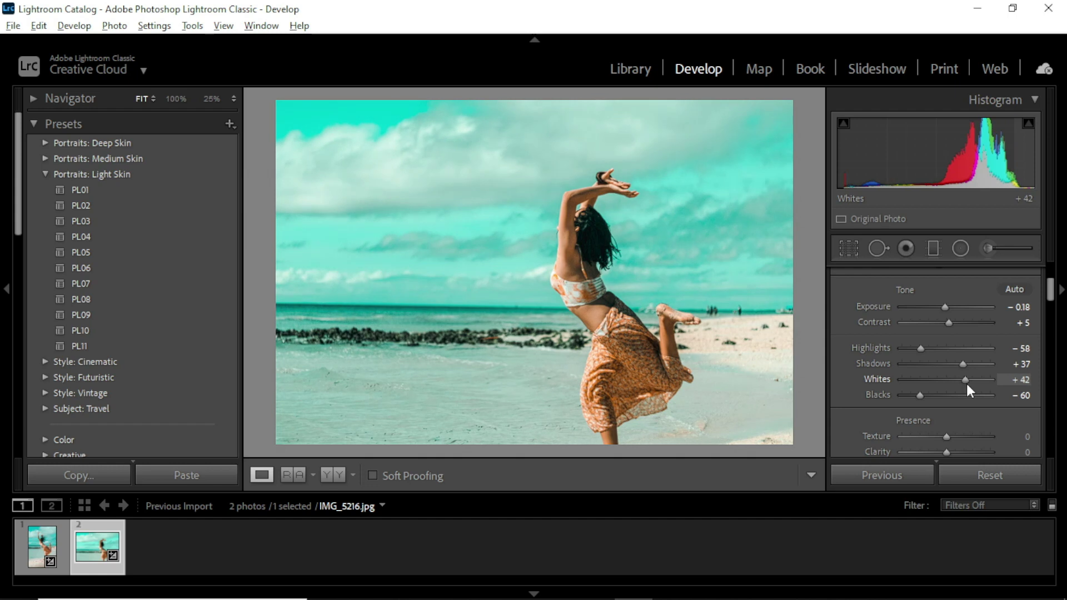
{"action": "left_click_drag", "start_coordinate": [1051, 300], "coordinate": [1046, 316]}
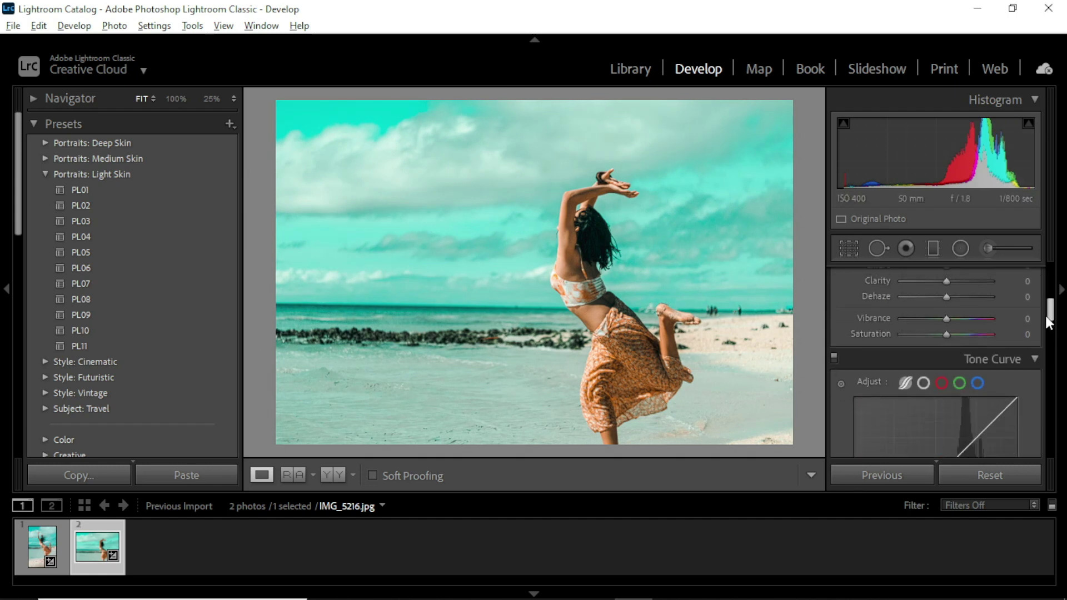
Raise Vibrance to +25 and Saturation to +7, and compare with the original
{"action": "left_click_drag", "start_coordinate": [946, 320], "coordinate": [965, 322]}
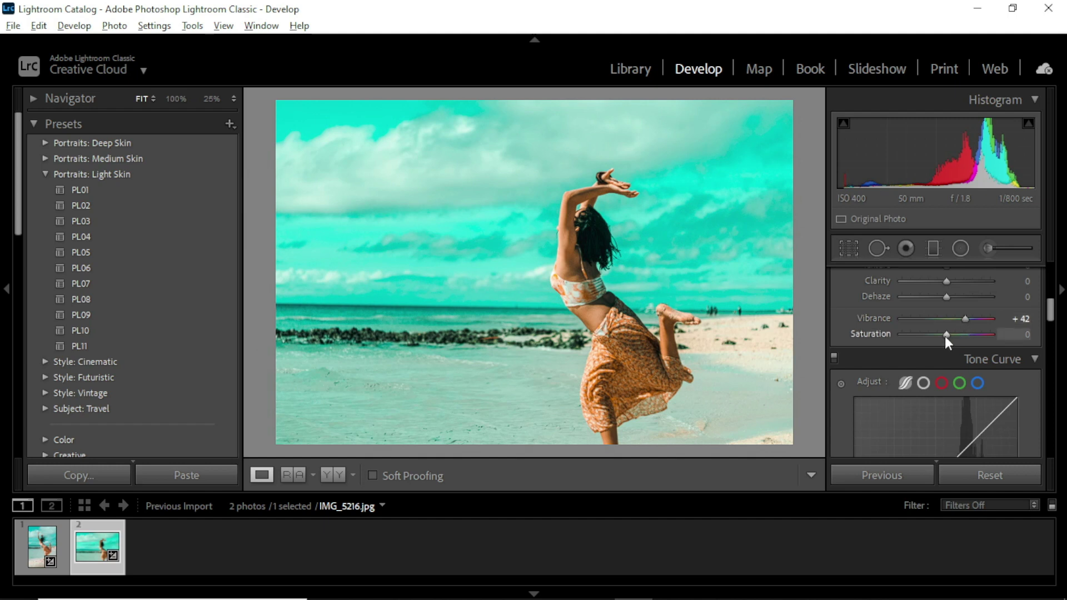
{"action": "left_click_drag", "start_coordinate": [945, 334], "coordinate": [959, 321]}
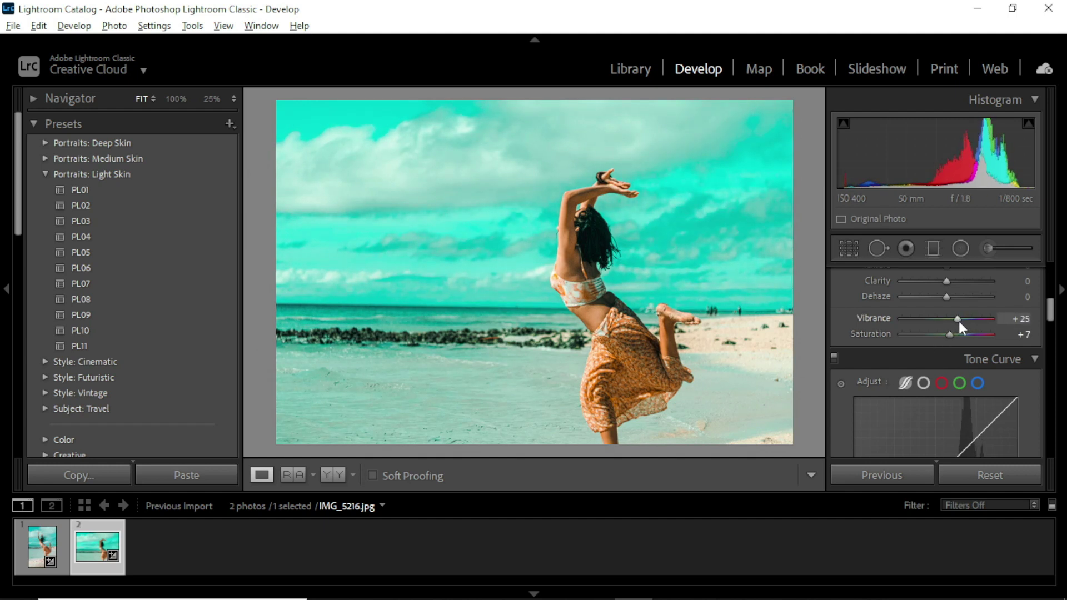
{"action": "key", "text": "y"}
{"action": "key", "text": "y"}
{"action": "left_click", "coordinate": [1061, 289]}
{"action": "left_click", "coordinate": [1062, 289]}
Soften Clarity slightly, lift Shadows to +68 and lower Whites to +35
{"action": "mouse_move", "coordinate": [947, 282]}
{"action": "left_mouse_down"}
{"action": "mouse_move", "coordinate": [932, 282]}
{"action": "mouse_move", "coordinate": [966, 285]}
{"action": "mouse_move", "coordinate": [942, 284]}
{"action": "left_mouse_up"}
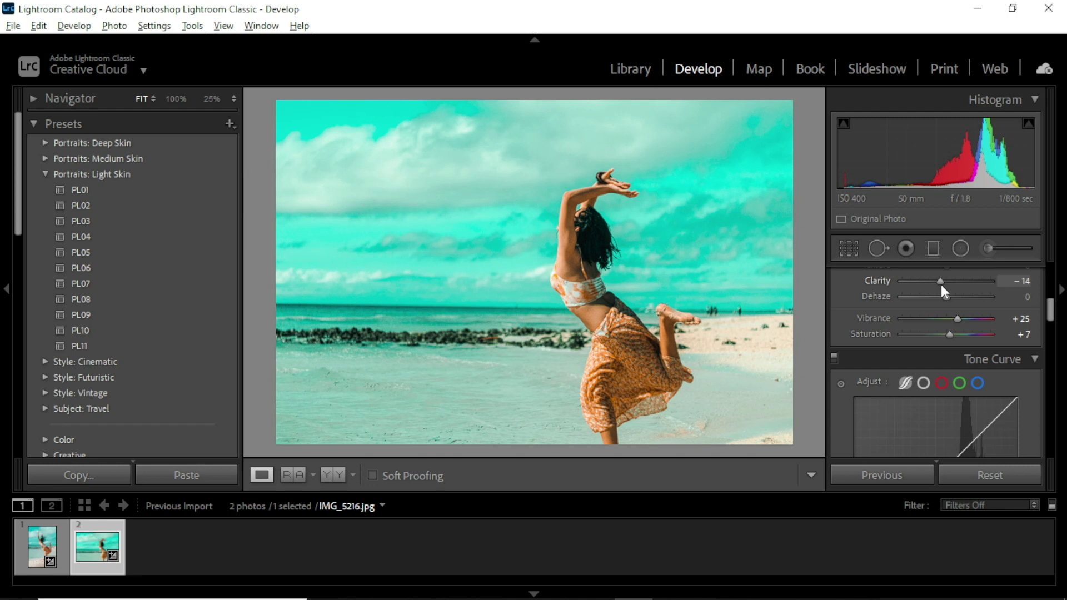
{"action": "left_click_drag", "start_coordinate": [1052, 319], "coordinate": [1051, 296]}
{"action": "left_click_drag", "start_coordinate": [962, 390], "coordinate": [977, 391]}
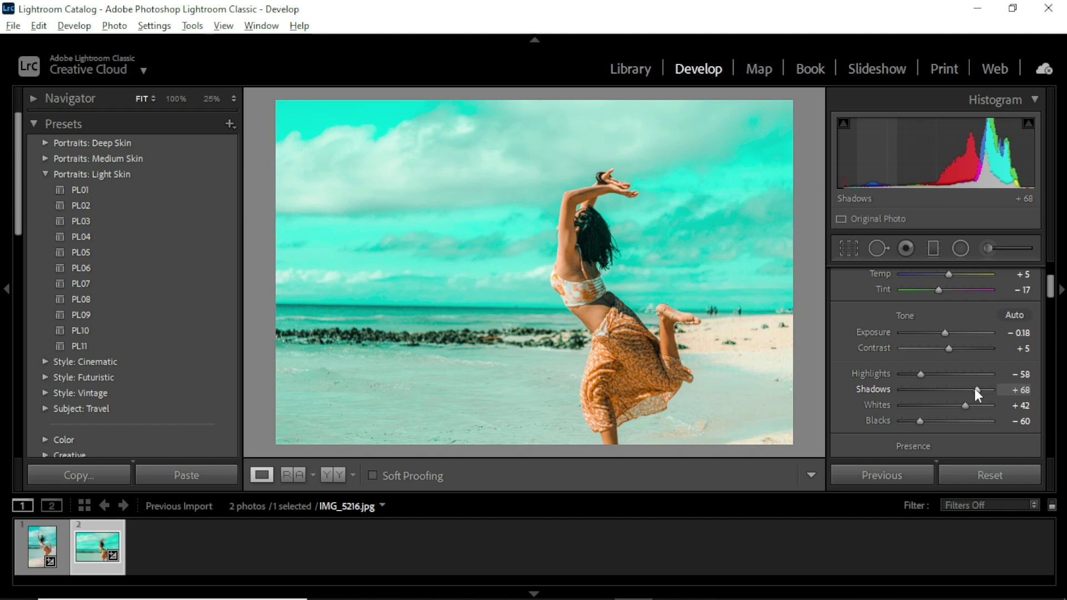
{"action": "mouse_move", "coordinate": [966, 405]}
{"action": "left_mouse_down"}
{"action": "mouse_move", "coordinate": [978, 401]}
{"action": "mouse_move", "coordinate": [932, 422]}
{"action": "mouse_move", "coordinate": [964, 405]}
{"action": "left_mouse_up"}
{"action": "left_click_drag", "start_coordinate": [1051, 295], "coordinate": [1050, 287]}
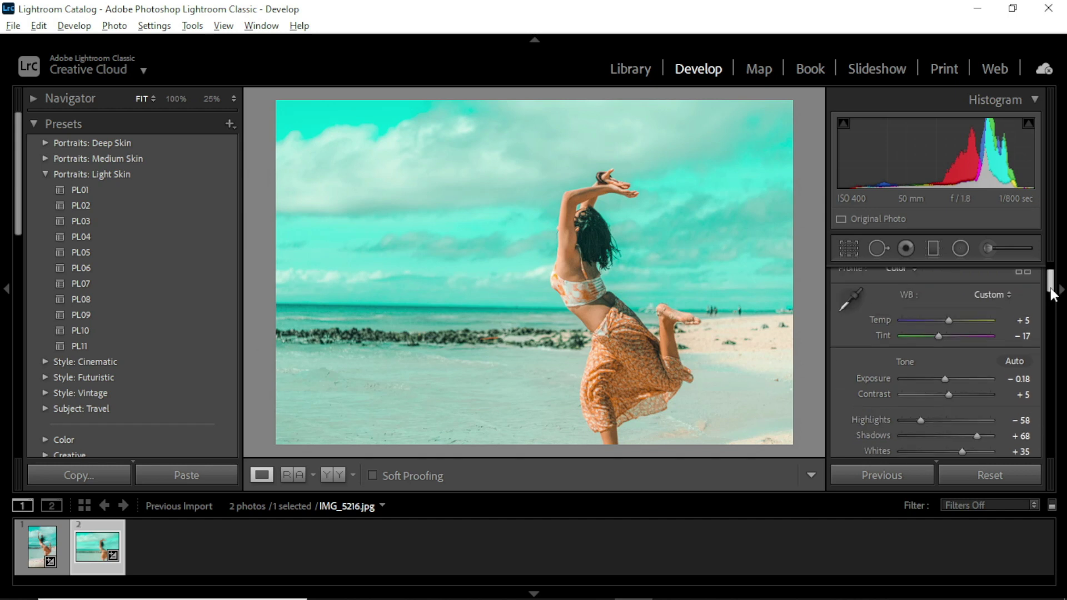
Nudge exposure and temperature, and raise Contrast to +9
{"action": "left_click_drag", "start_coordinate": [946, 379], "coordinate": [950, 379]}
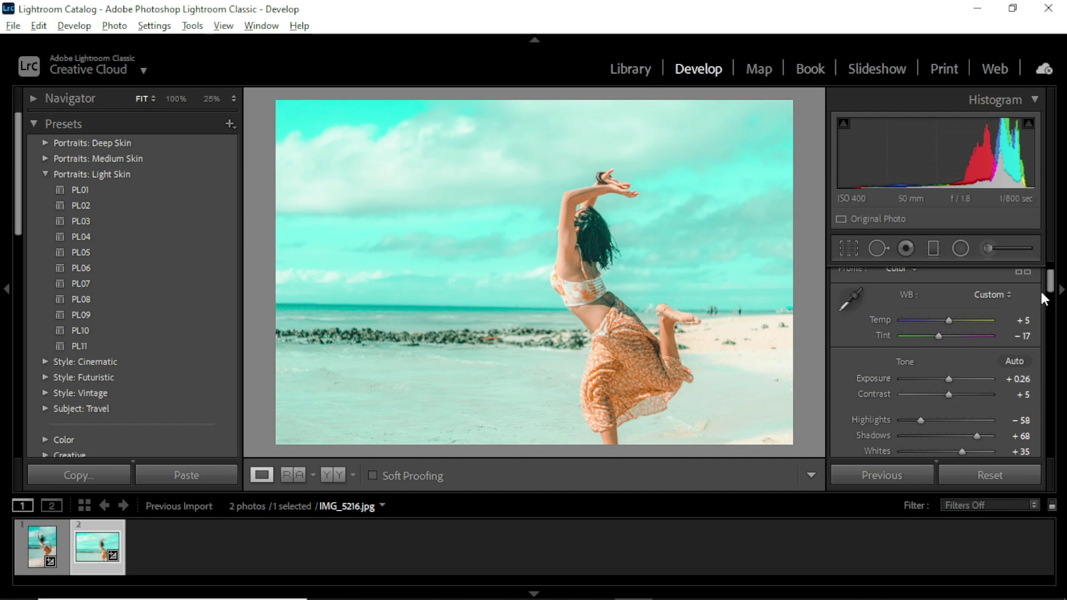
{"action": "left_click_drag", "start_coordinate": [1050, 281], "coordinate": [1050, 278]}
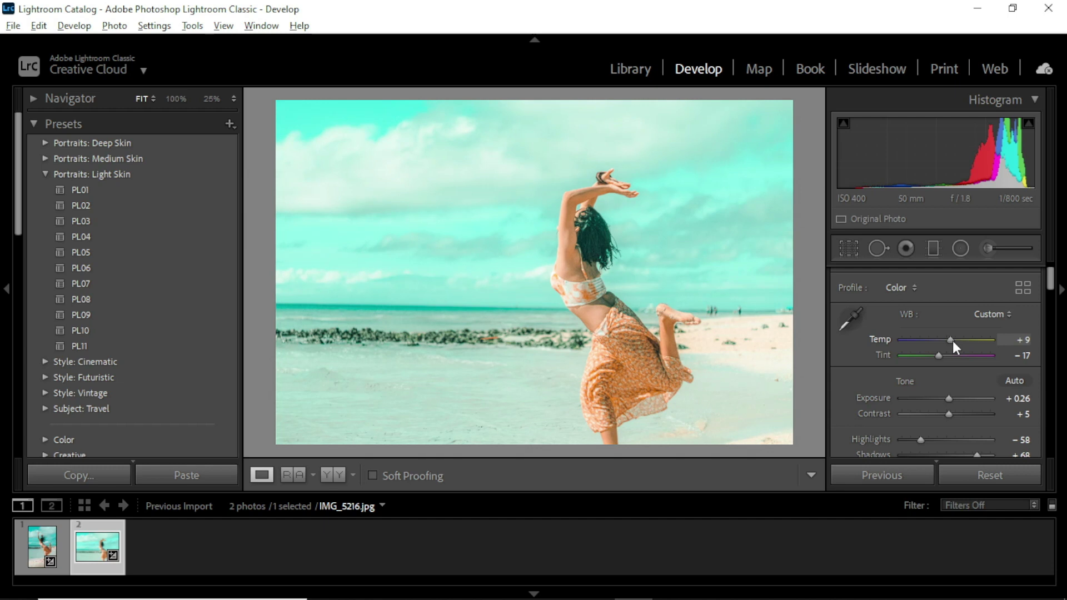
{"action": "left_click_drag", "start_coordinate": [951, 342], "coordinate": [951, 341]}
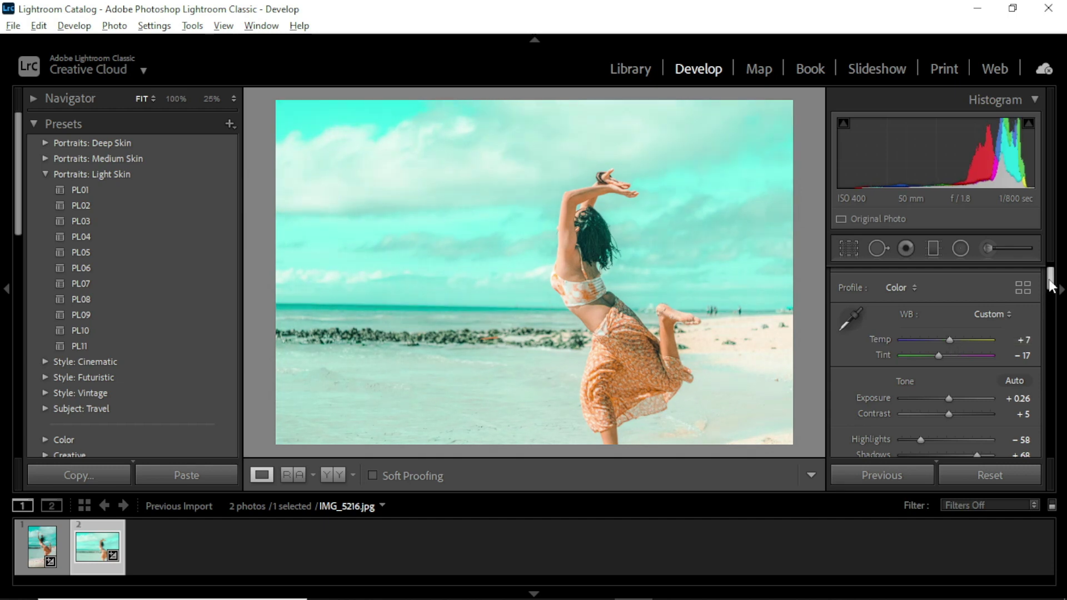
{"action": "scroll", "coordinate": [1051, 283], "scroll_direction": "down", "scroll_amount": 3}
{"action": "mouse_move", "coordinate": [949, 309]}
{"action": "left_mouse_down"}
{"action": "mouse_move", "coordinate": [970, 312]}
{"action": "mouse_move", "coordinate": [914, 311]}
{"action": "mouse_move", "coordinate": [951, 311]}
{"action": "left_mouse_up"}
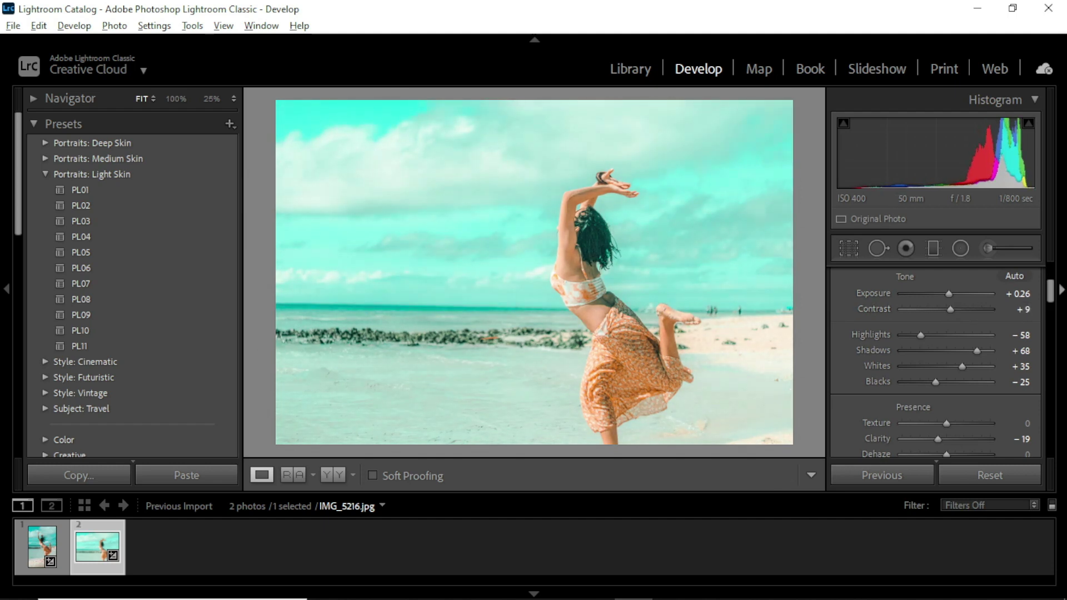
Raise Clarity to +4 and Vibrance to +51
{"action": "left_click_drag", "start_coordinate": [1051, 292], "coordinate": [1051, 303]}
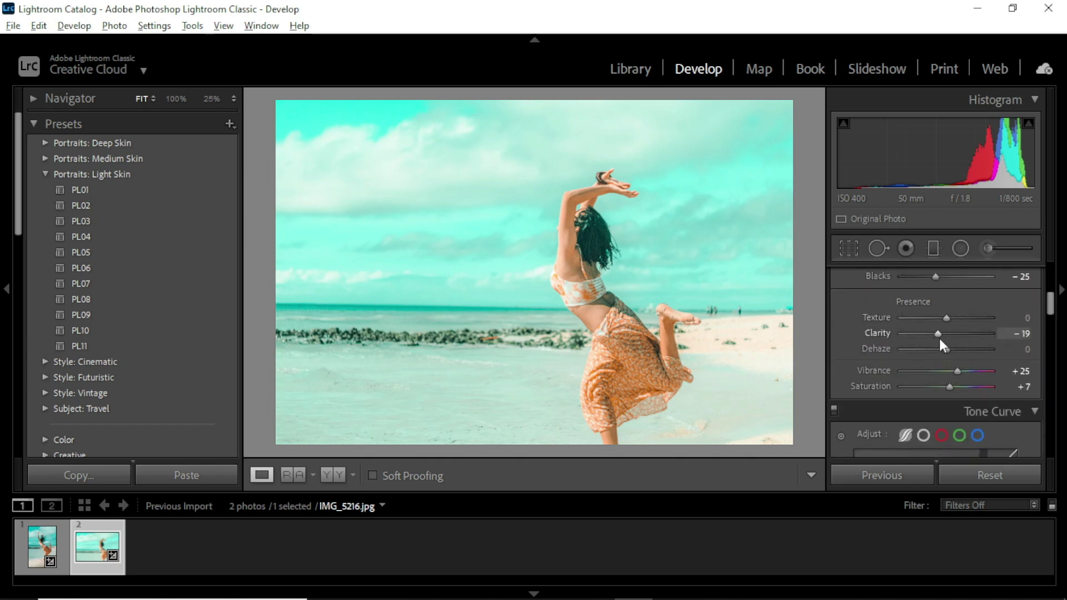
{"action": "mouse_move", "coordinate": [938, 335]}
{"action": "left_mouse_down"}
{"action": "mouse_move", "coordinate": [973, 334]}
{"action": "mouse_move", "coordinate": [948, 334]}
{"action": "left_mouse_up"}
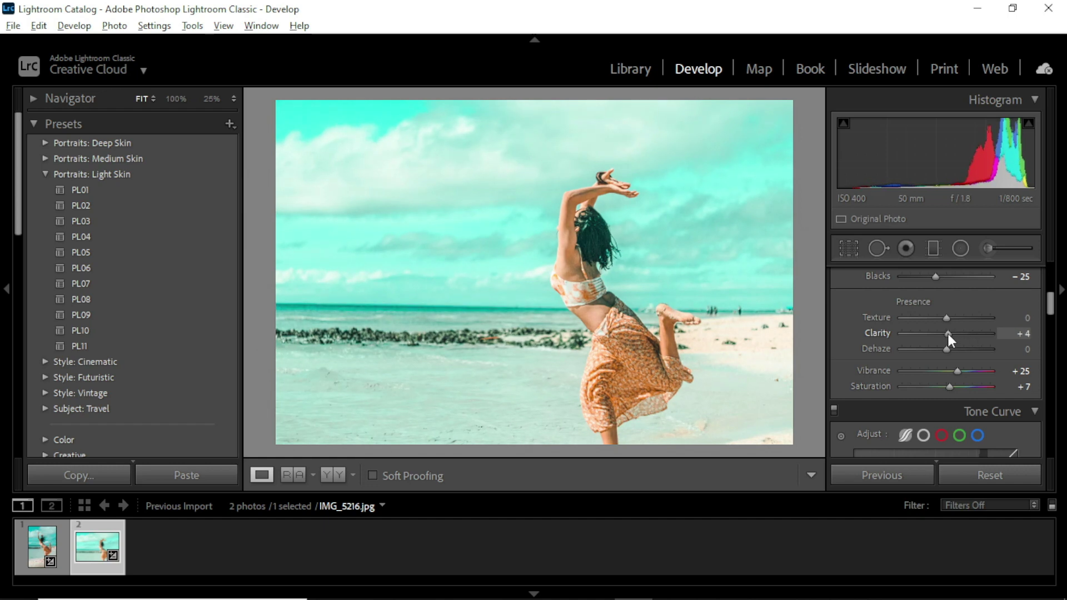
{"action": "left_click_drag", "start_coordinate": [961, 374], "coordinate": [972, 375]}
Compare the edit against the original, then raise the overall Saturation in Basic
{"action": "key", "text": "y"}
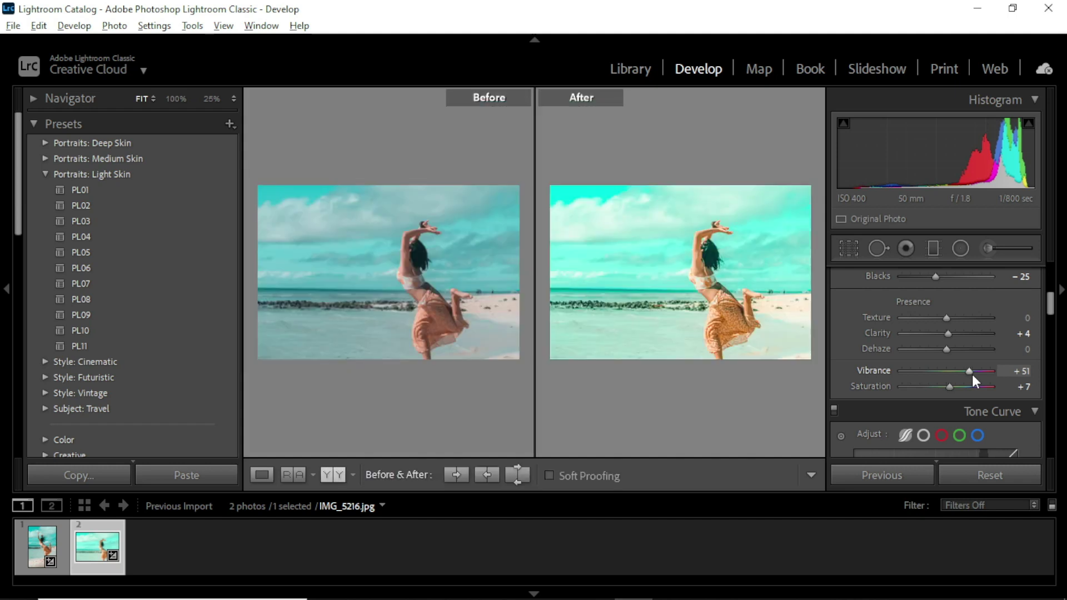
{"action": "key", "text": "y"}
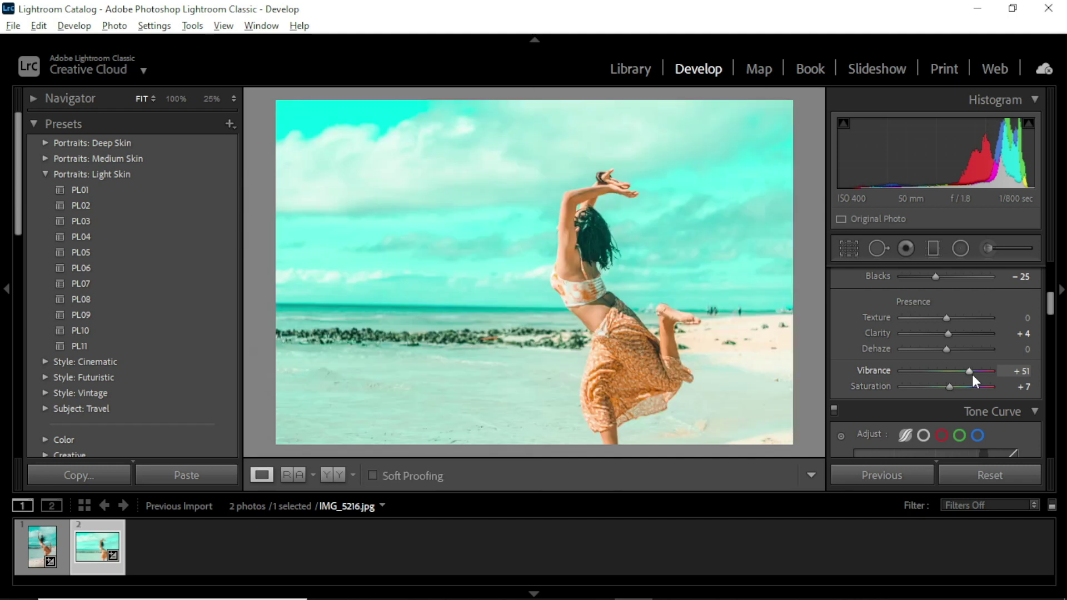
{"action": "key", "text": "y"}
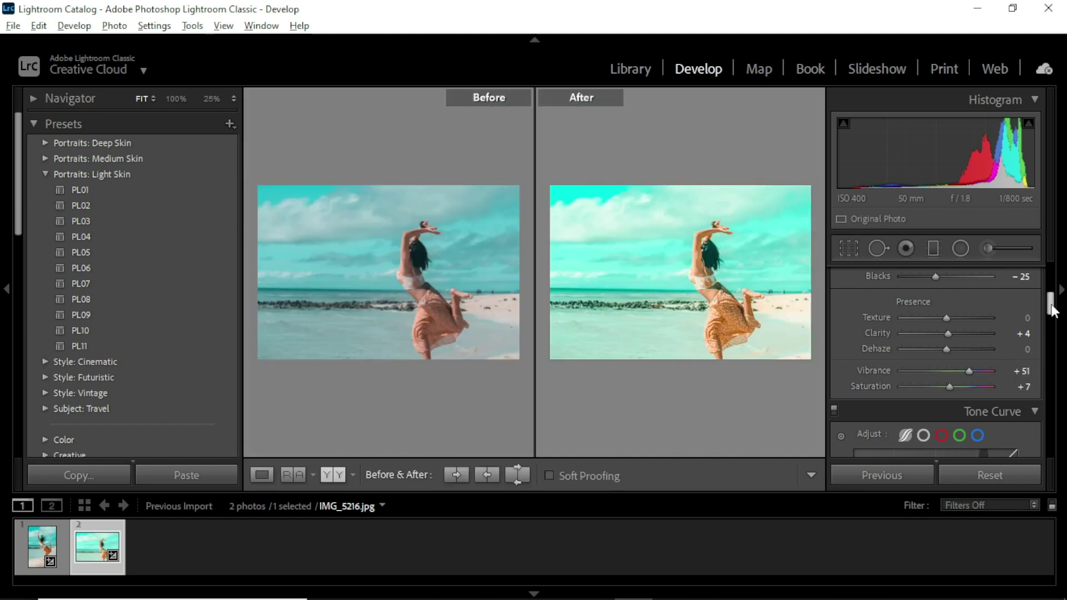
{"action": "left_click_drag", "start_coordinate": [1051, 303], "coordinate": [1051, 311]}
{"action": "left_click_drag", "start_coordinate": [951, 321], "coordinate": [956, 322]}
{"action": "key", "text": "y"}
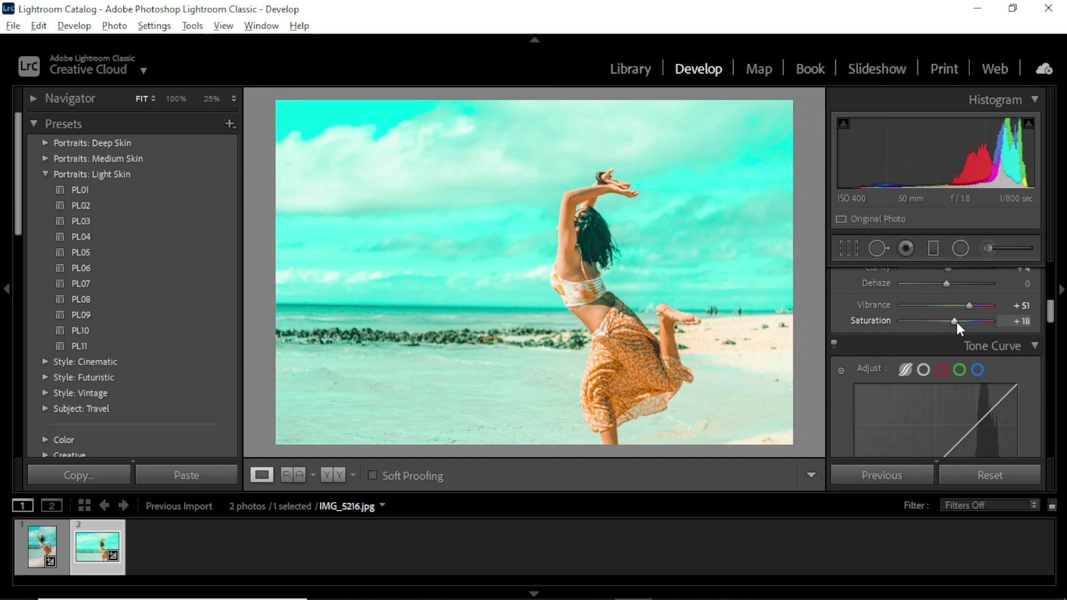
Shift the HSL Aqua hue to +27 and check it against the original side by side
{"action": "left_click_drag", "start_coordinate": [1049, 316], "coordinate": [1049, 364]}
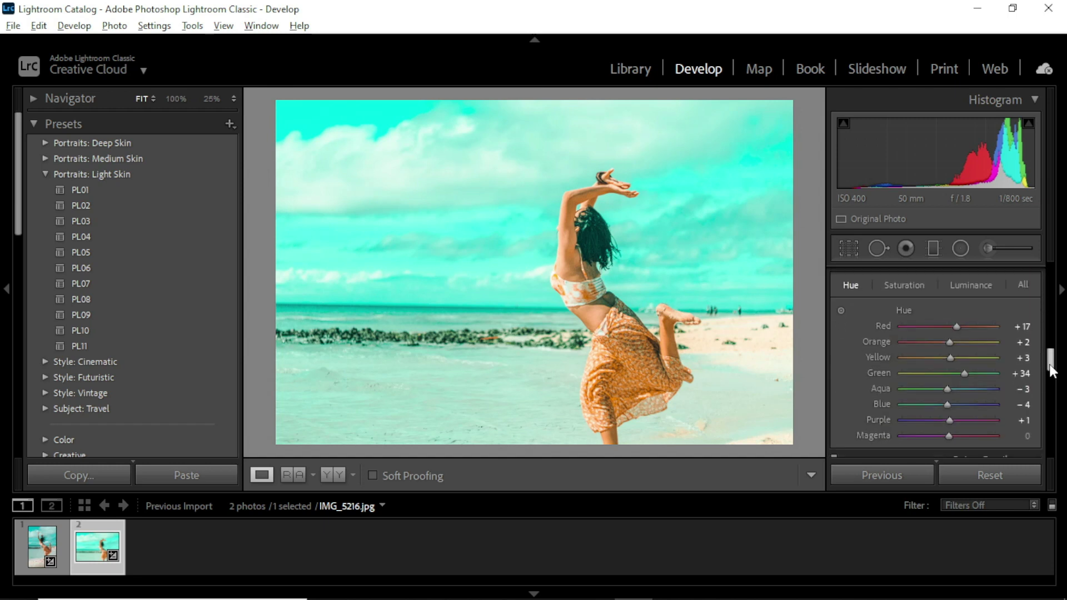
{"action": "left_click_drag", "start_coordinate": [944, 390], "coordinate": [960, 391]}
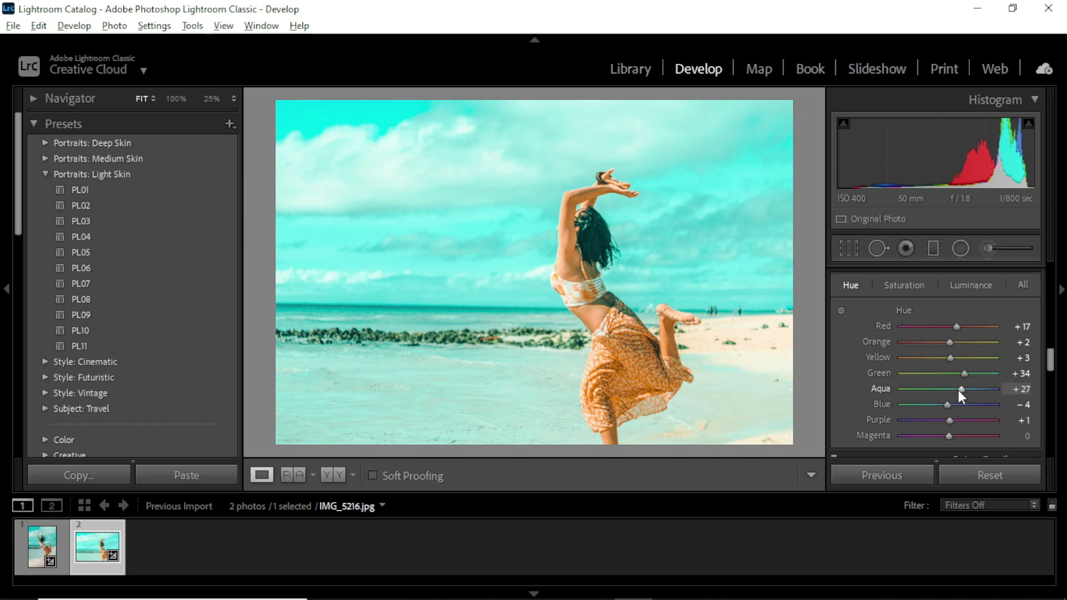
{"action": "key", "text": "y"}
{"action": "key", "text": "y"}
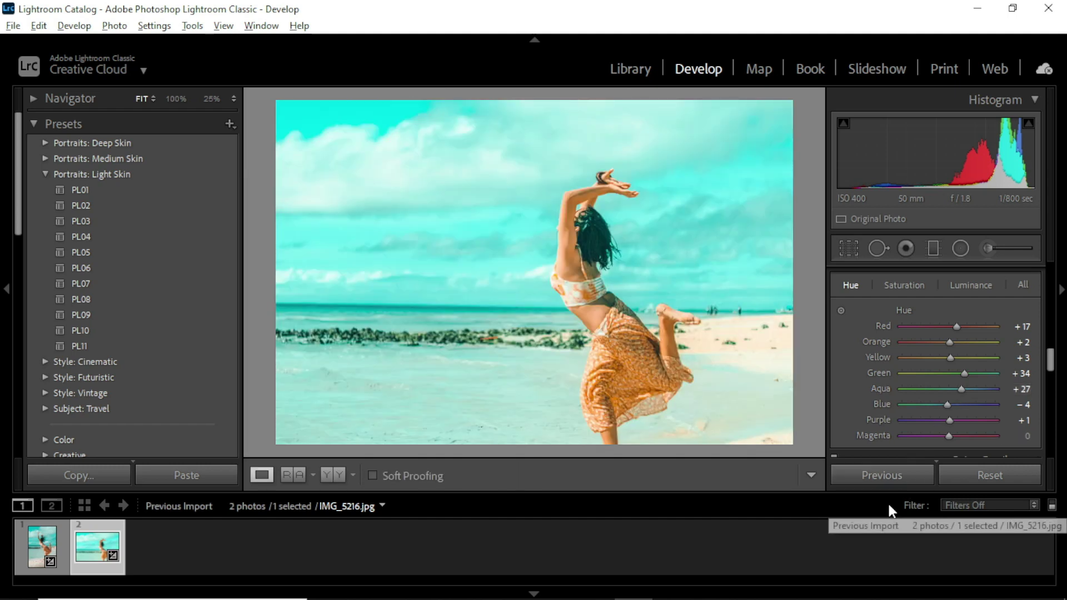
{"action": "key", "text": "y"}
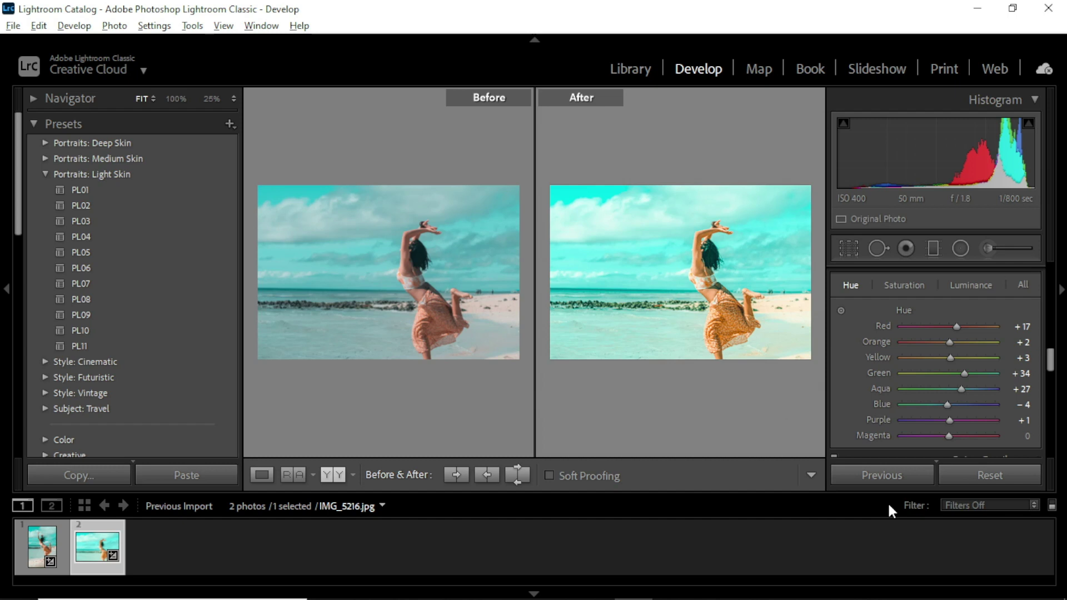
{"action": "key", "text": "y"}
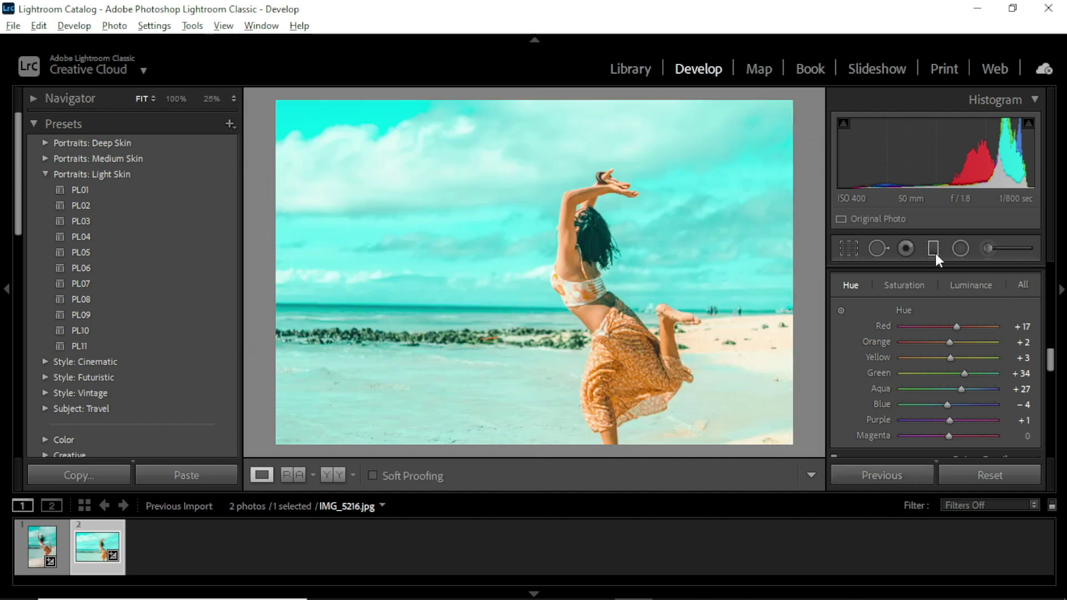
Draw a graduated filter across the lower-right beach with Contrast 26 and Highlights -82
{"action": "left_click", "coordinate": [933, 250]}
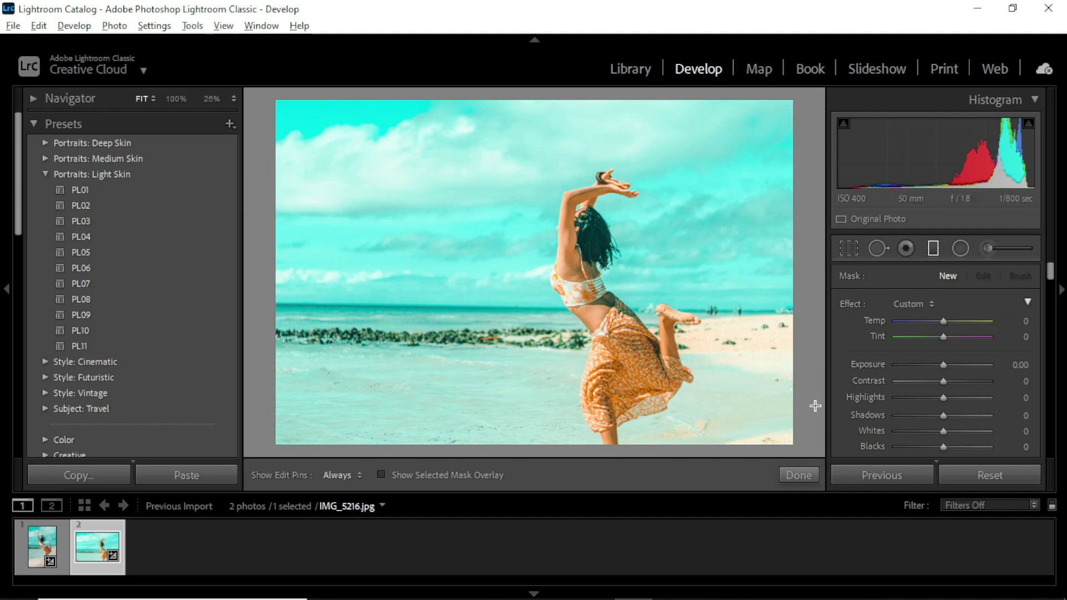
{"action": "left_click_drag", "start_coordinate": [809, 443], "coordinate": [687, 343]}
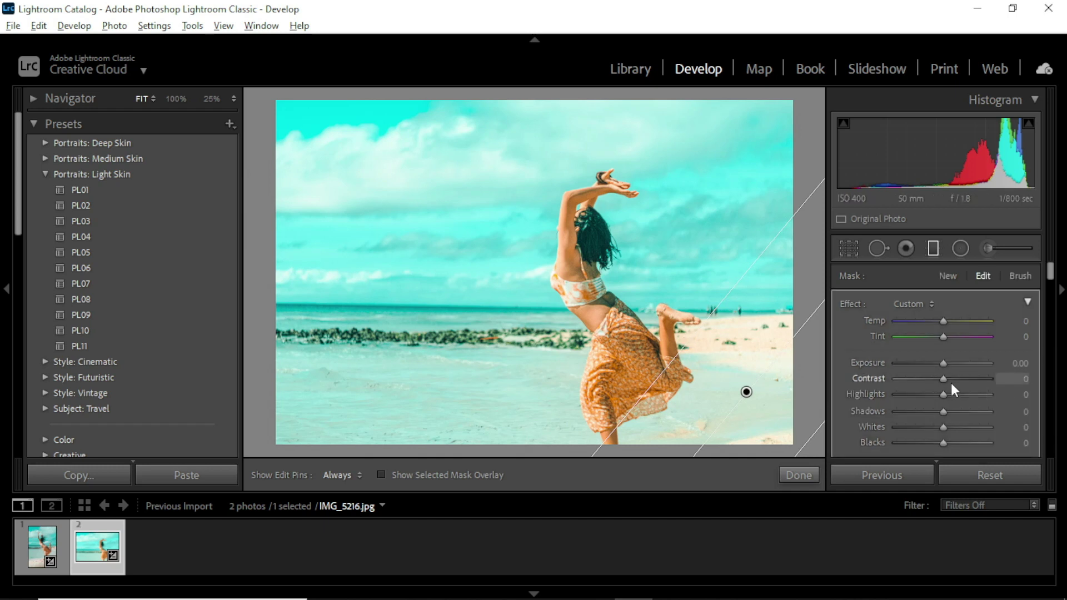
{"action": "mouse_move", "coordinate": [945, 379]}
{"action": "left_mouse_down"}
{"action": "mouse_move", "coordinate": [953, 378]}
{"action": "mouse_move", "coordinate": [939, 413]}
{"action": "left_mouse_up"}
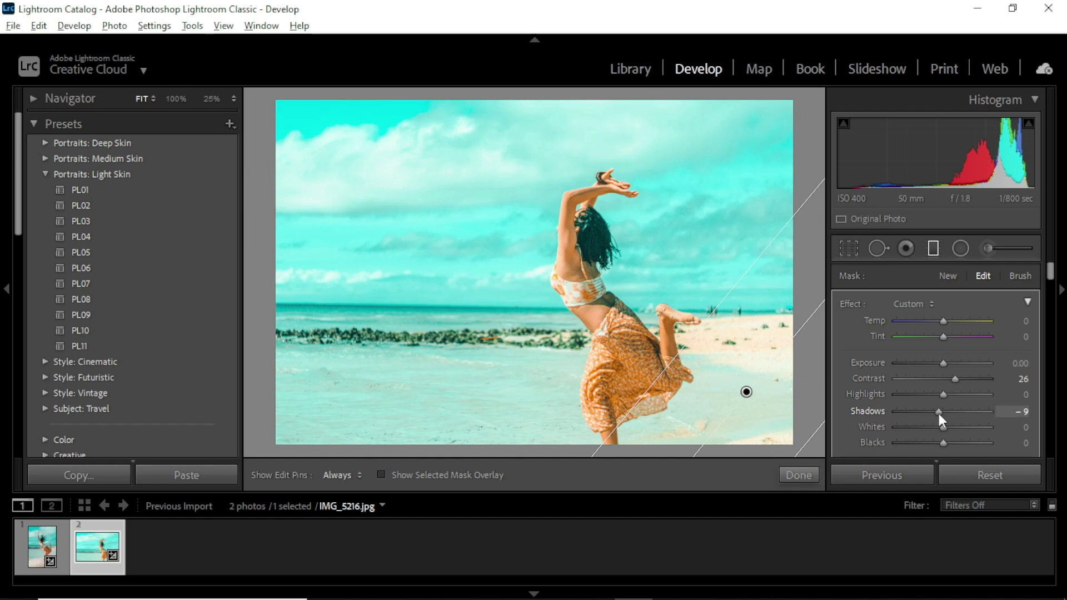
{"action": "left_click_drag", "start_coordinate": [938, 391], "coordinate": [902, 395]}
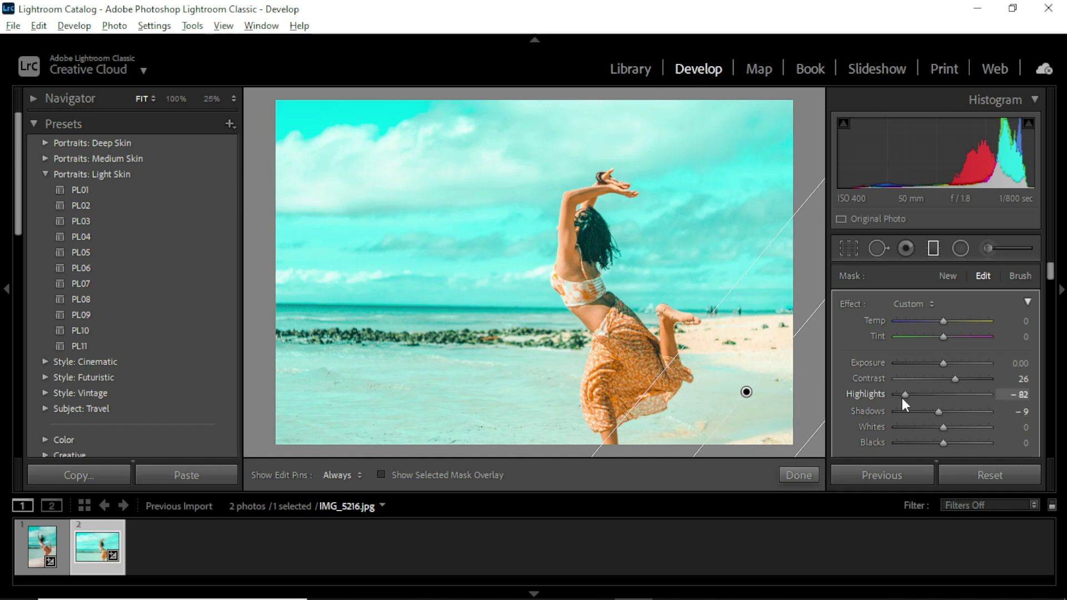
Give the beach filter Blacks -78 and Dehaze 53, shift it up-left, and finish it
{"action": "mouse_move", "coordinate": [943, 442]}
{"action": "left_mouse_down"}
{"action": "mouse_move", "coordinate": [906, 443]}
{"action": "mouse_move", "coordinate": [919, 426]}
{"action": "left_mouse_up"}
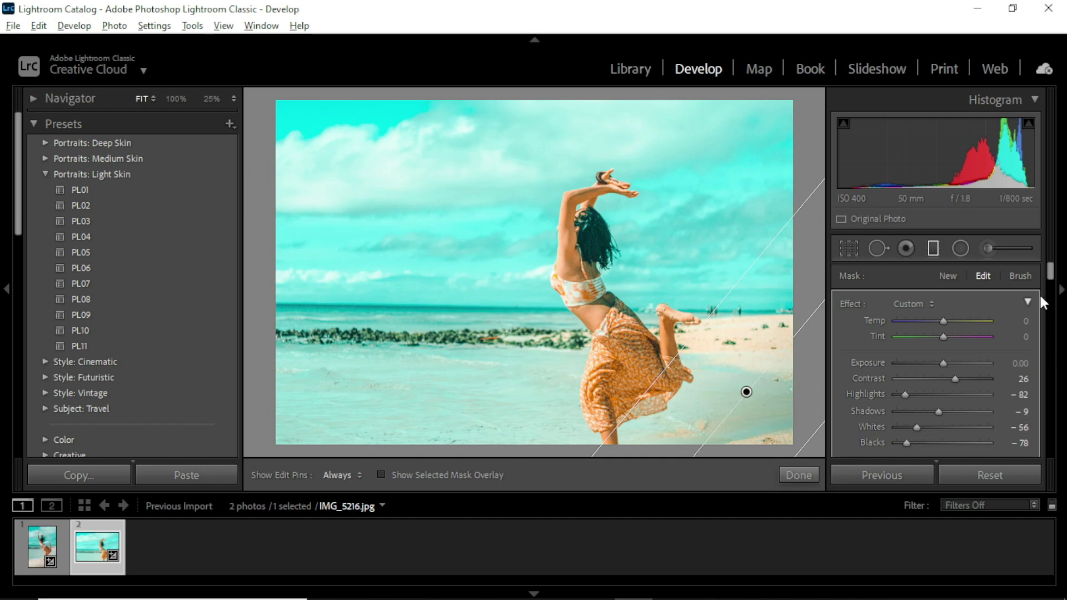
{"action": "left_click_drag", "start_coordinate": [1049, 281], "coordinate": [1051, 291]}
{"action": "mouse_move", "coordinate": [944, 374]}
{"action": "left_mouse_down"}
{"action": "mouse_move", "coordinate": [982, 376]}
{"action": "mouse_move", "coordinate": [916, 376]}
{"action": "mouse_move", "coordinate": [960, 374]}
{"action": "mouse_move", "coordinate": [953, 392]}
{"action": "mouse_move", "coordinate": [966, 390]}
{"action": "left_mouse_up"}
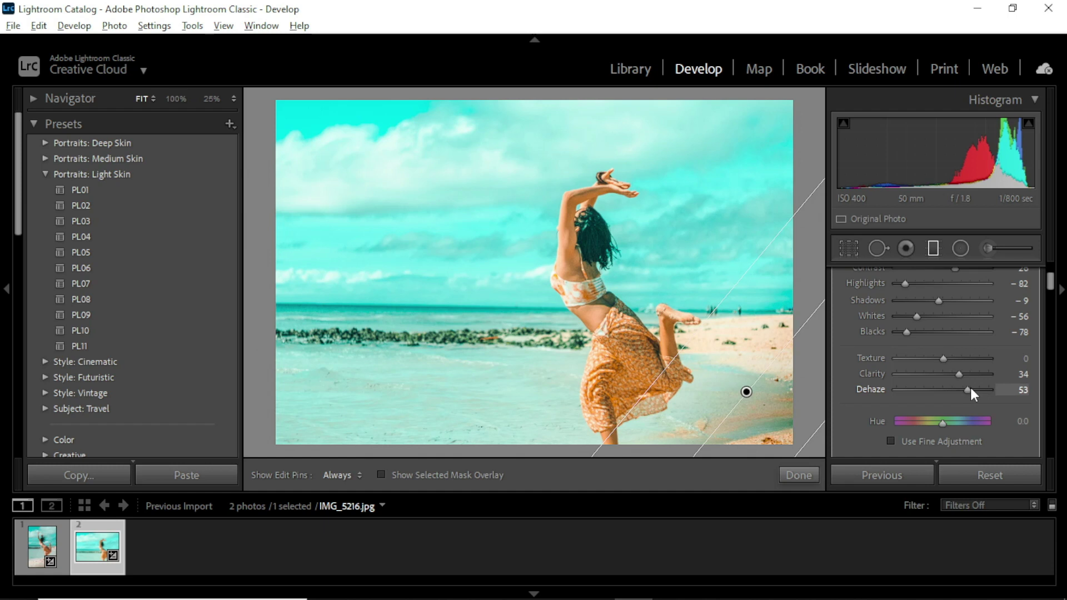
{"action": "mouse_move", "coordinate": [732, 295]}
{"action": "left_mouse_down"}
{"action": "mouse_move", "coordinate": [703, 269]}
{"action": "mouse_move", "coordinate": [746, 311]}
{"action": "mouse_move", "coordinate": [714, 278]}
{"action": "left_mouse_up"}
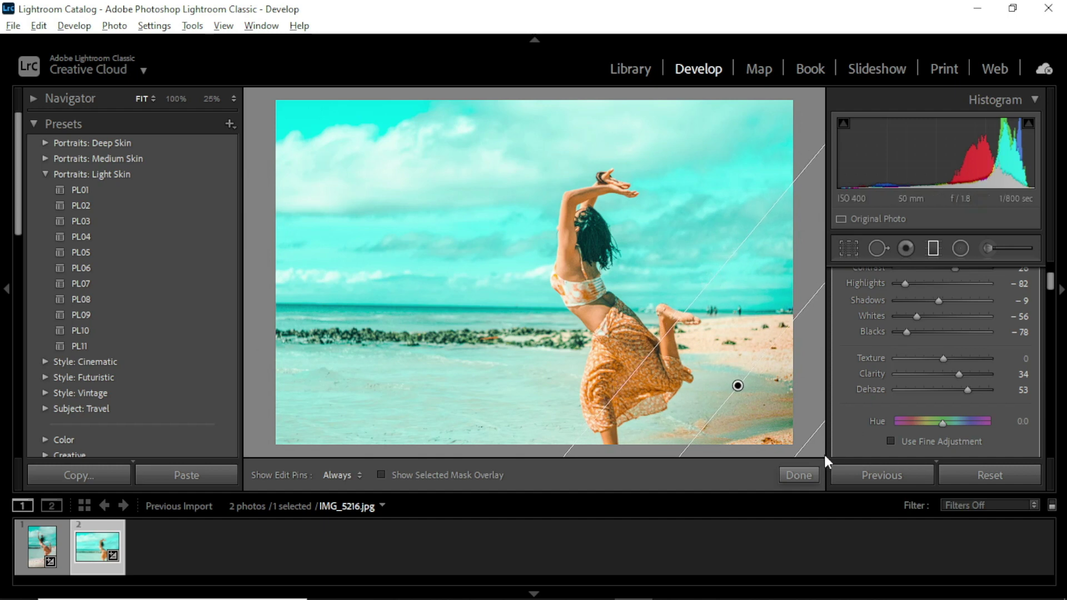
{"action": "left_click", "coordinate": [809, 473]}
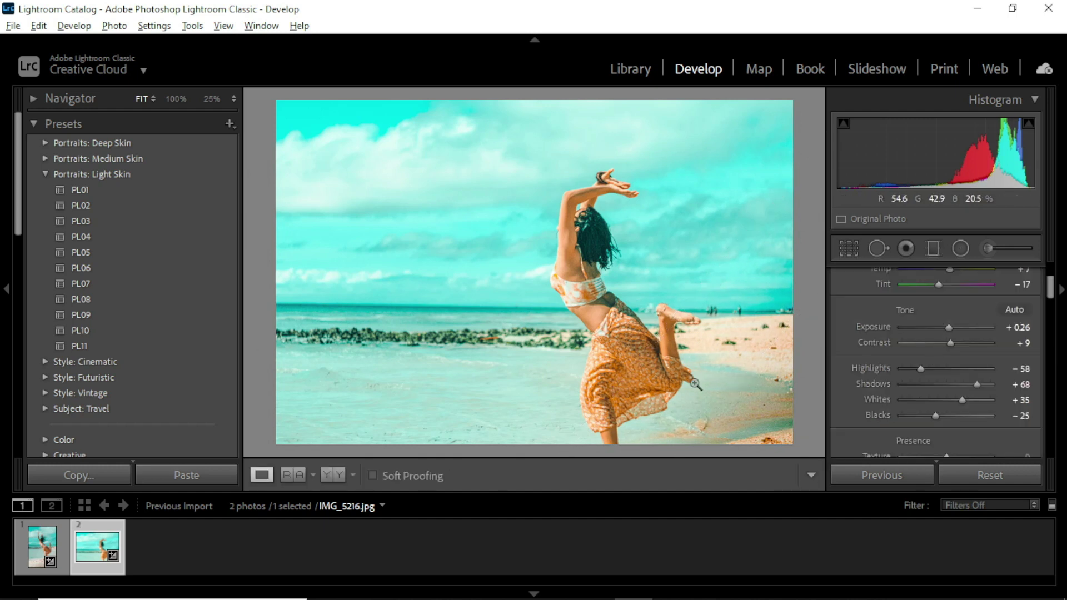
Draw a second graduated filter down from the top sky with Highlights -65 and Blacks -90
{"action": "left_click", "coordinate": [935, 249]}
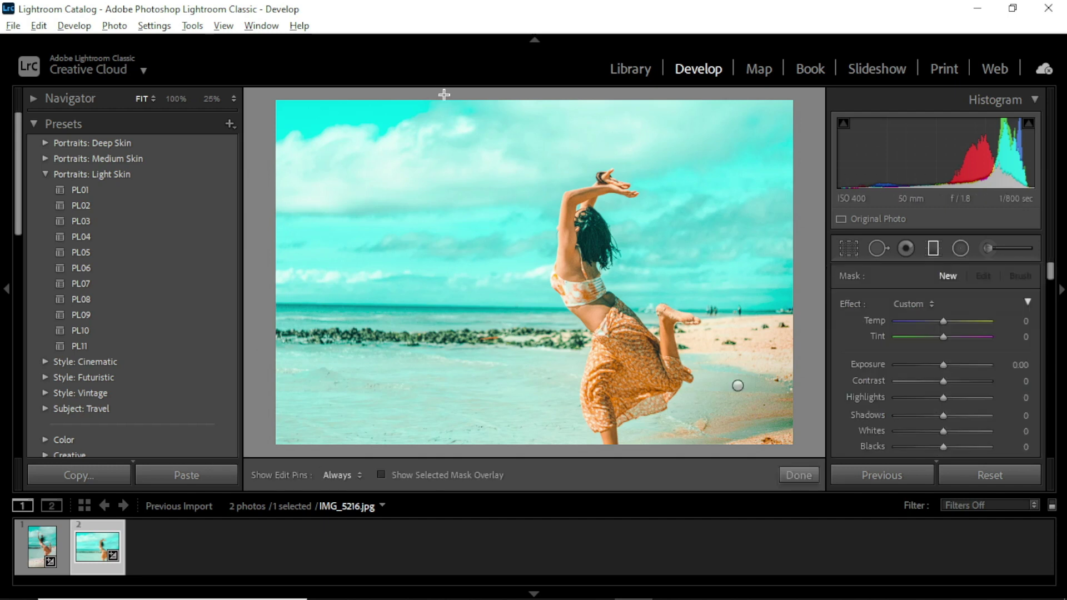
{"action": "left_click_drag", "start_coordinate": [453, 96], "coordinate": [474, 211]}
{"action": "left_click_drag", "start_coordinate": [477, 209], "coordinate": [476, 207]}
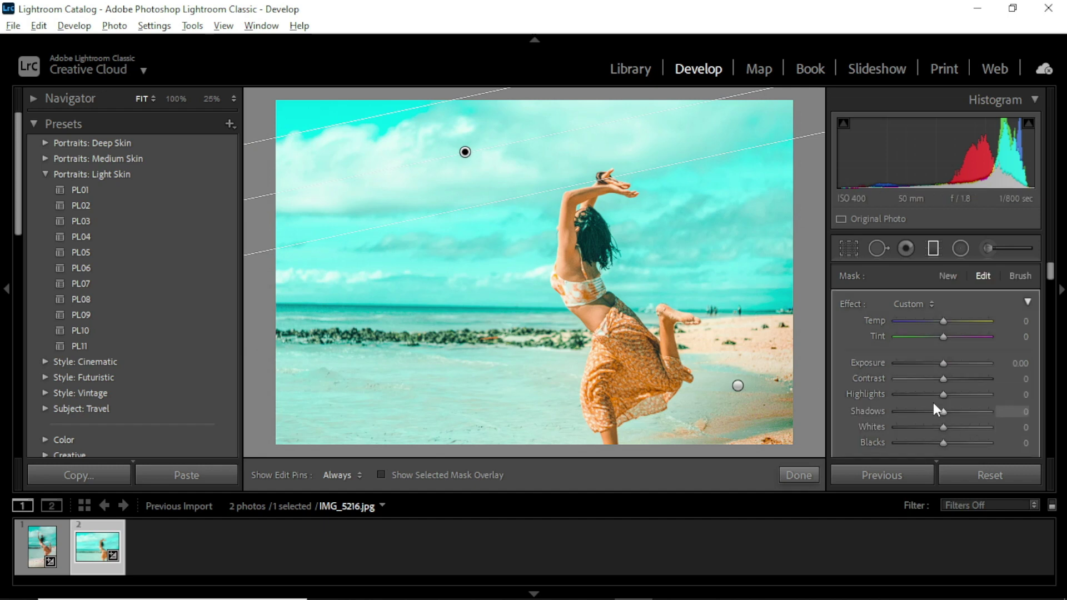
{"action": "left_click_drag", "start_coordinate": [943, 394], "coordinate": [913, 396]}
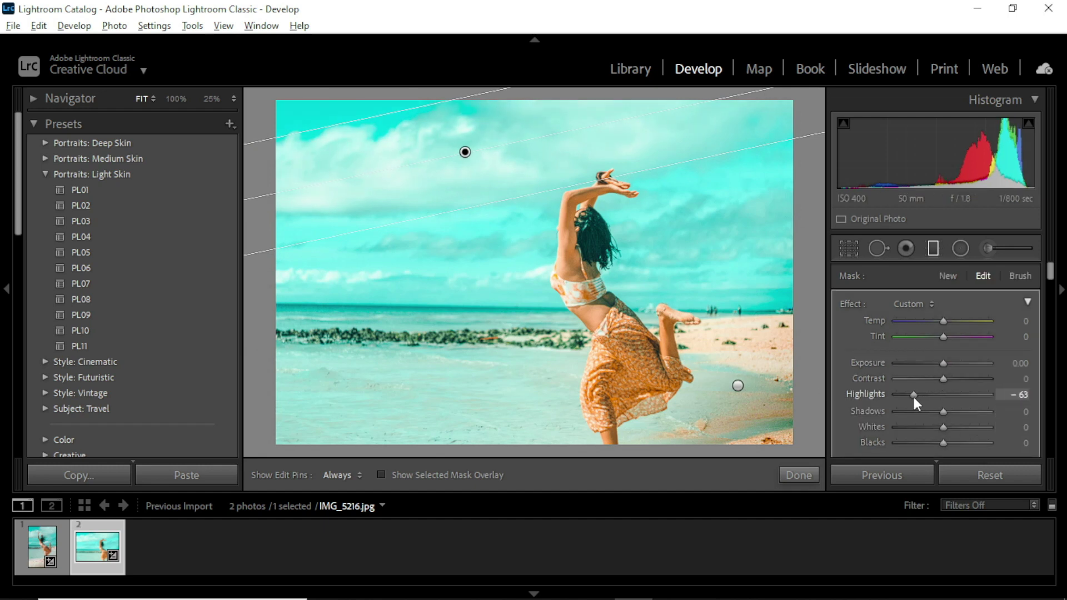
{"action": "left_click_drag", "start_coordinate": [943, 443], "coordinate": [899, 442]}
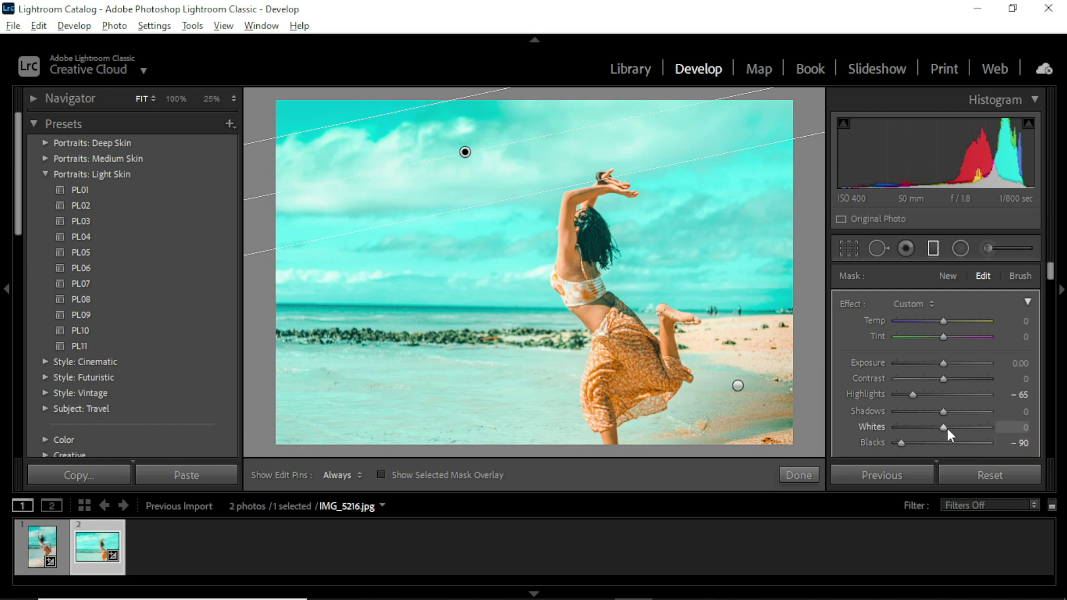
Set the sky filter's Contrast -28, Whites -39, Dehaze -29 and adjust its Saturation
{"action": "mouse_move", "coordinate": [944, 379]}
{"action": "left_mouse_down"}
{"action": "mouse_move", "coordinate": [960, 379]}
{"action": "mouse_move", "coordinate": [919, 380]}
{"action": "left_mouse_up"}
{"action": "mouse_move", "coordinate": [952, 427]}
{"action": "left_mouse_down"}
{"action": "mouse_move", "coordinate": [973, 427]}
{"action": "mouse_move", "coordinate": [927, 428]}
{"action": "left_mouse_up"}
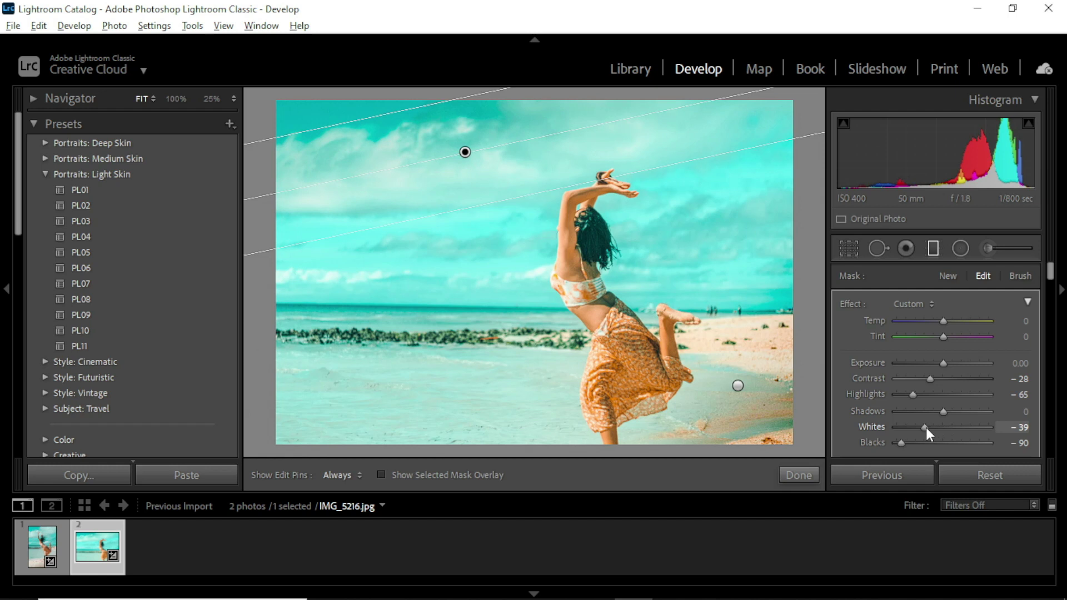
{"action": "left_click_drag", "start_coordinate": [1050, 274], "coordinate": [1052, 295]}
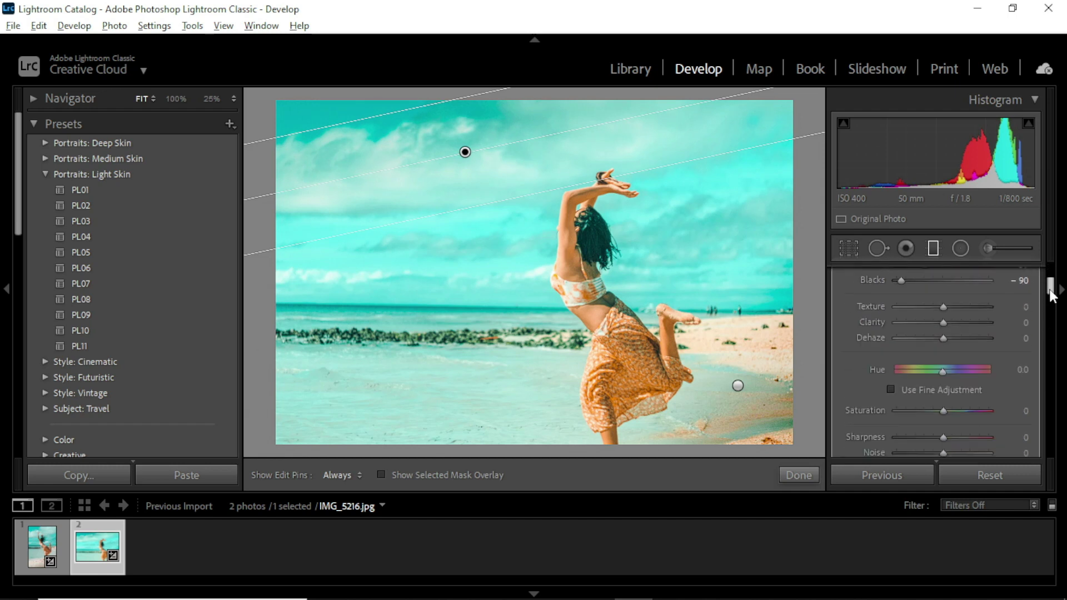
{"action": "mouse_move", "coordinate": [943, 337]}
{"action": "left_mouse_down"}
{"action": "mouse_move", "coordinate": [955, 336]}
{"action": "mouse_move", "coordinate": [930, 342]}
{"action": "left_mouse_up"}
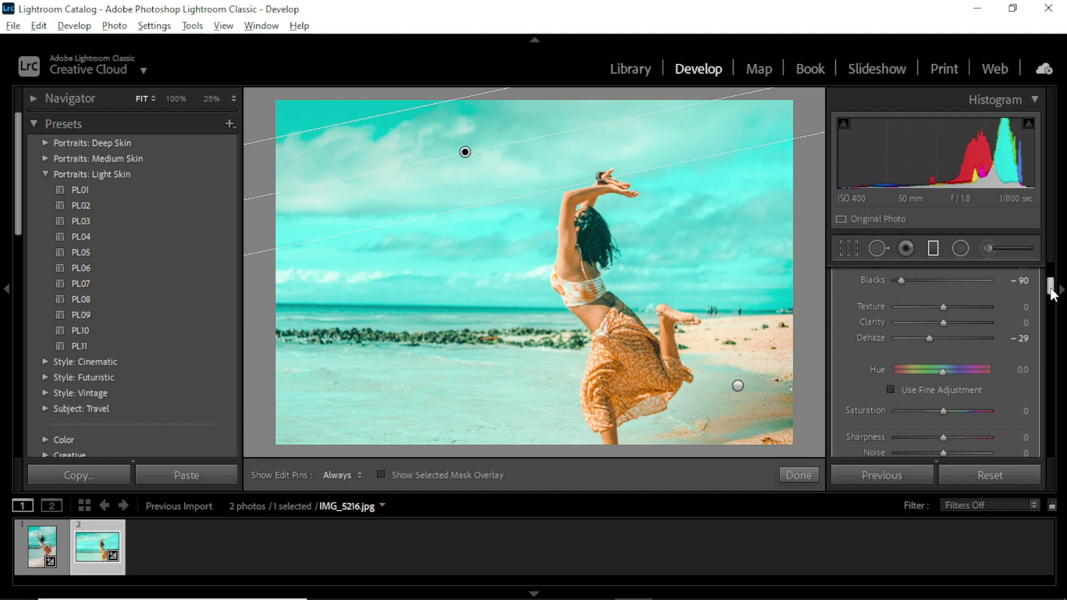
{"action": "mouse_move", "coordinate": [944, 411]}
{"action": "left_mouse_down"}
{"action": "mouse_move", "coordinate": [979, 412]}
{"action": "mouse_move", "coordinate": [924, 411]}
{"action": "mouse_move", "coordinate": [943, 415]}
{"action": "left_mouse_up"}
{"action": "scroll", "coordinate": [1051, 275], "scroll_direction": "up", "scroll_amount": 3}
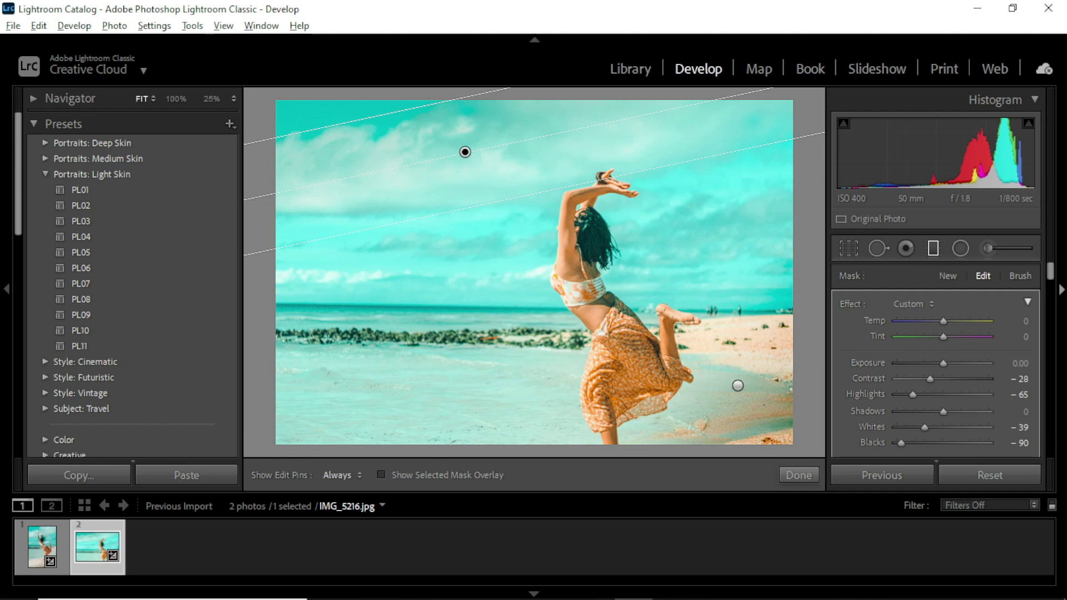
Close the sky filter, compare Before & After side by side, then return to Loupe view
{"action": "key", "text": "y"}
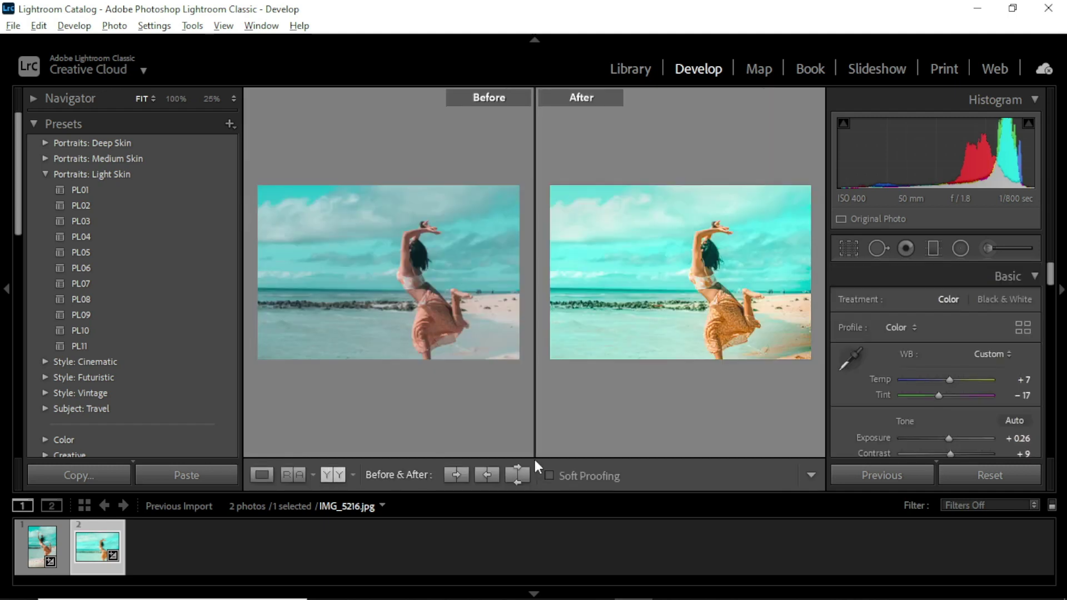
{"action": "key", "text": "y"}
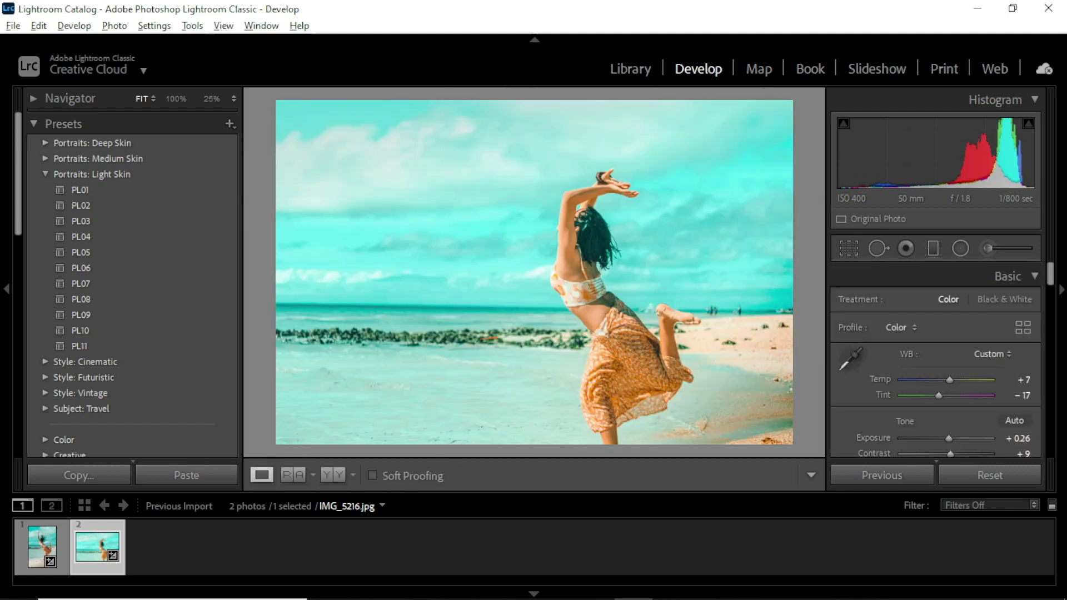